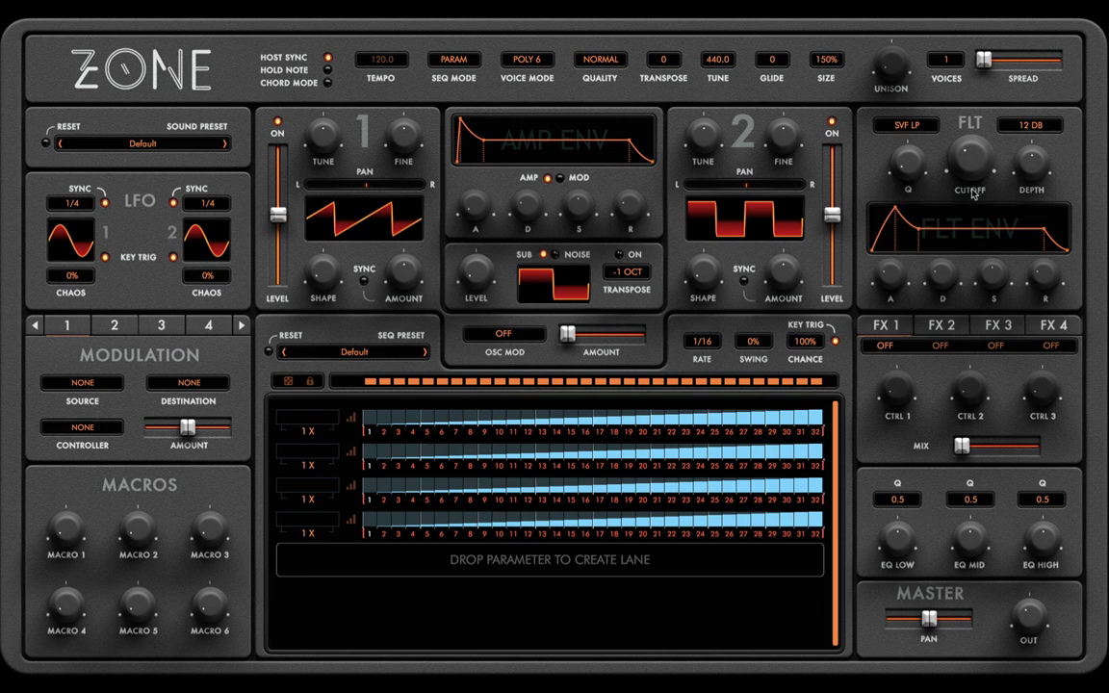
Assign the filter cutoff to the first sequencer lane, and destroy that lane.
left_click_drag(975, 193, 337, 424)
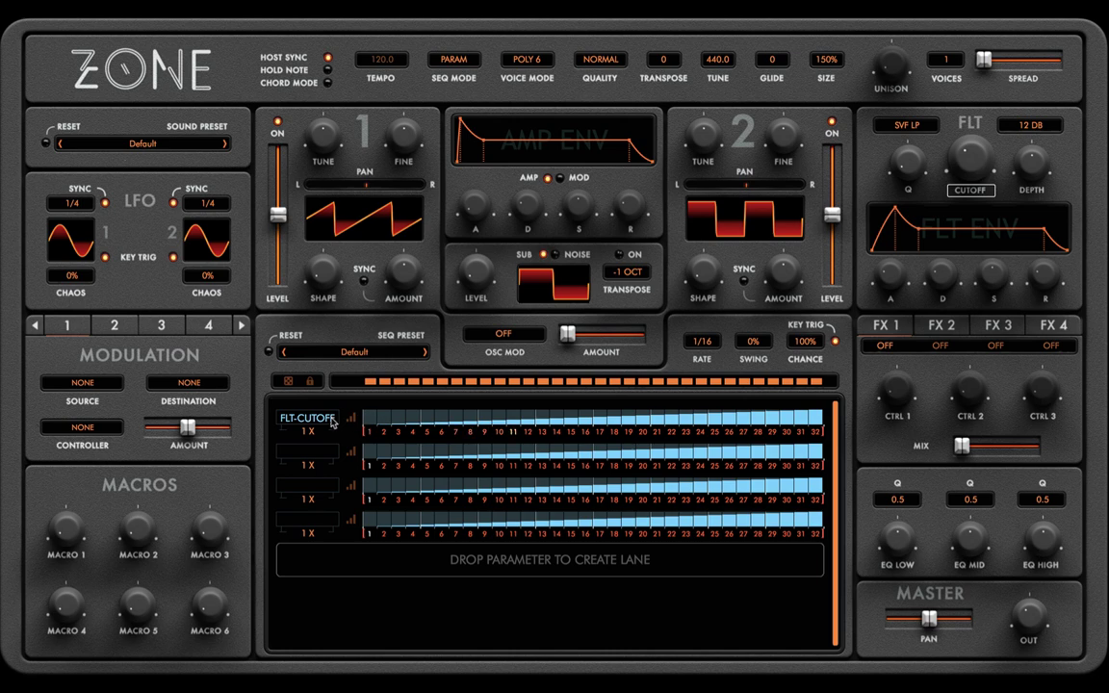
right_click(312, 425)
left_click(366, 410)
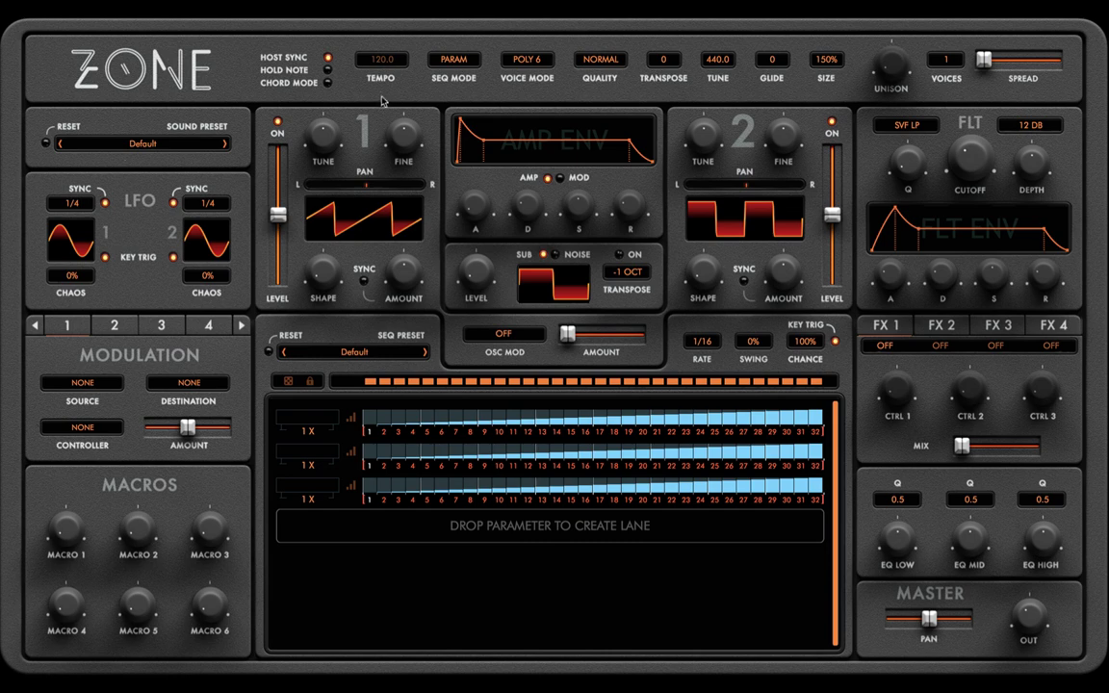
Turn host sync off, try adjusting the tempo, and turn host sync back on.
left_click(328, 58)
mouse_move(389, 63)
left_mouse_down()
mouse_move(396, 51)
mouse_move(393, 64)
left_mouse_up()
left_click(327, 58)
With note hold on, assign the filter cutoff to the first sequencer lane and draw a rising ramp across its 32 steps.
left_click(328, 70)
left_click_drag(970, 191, 375, 444)
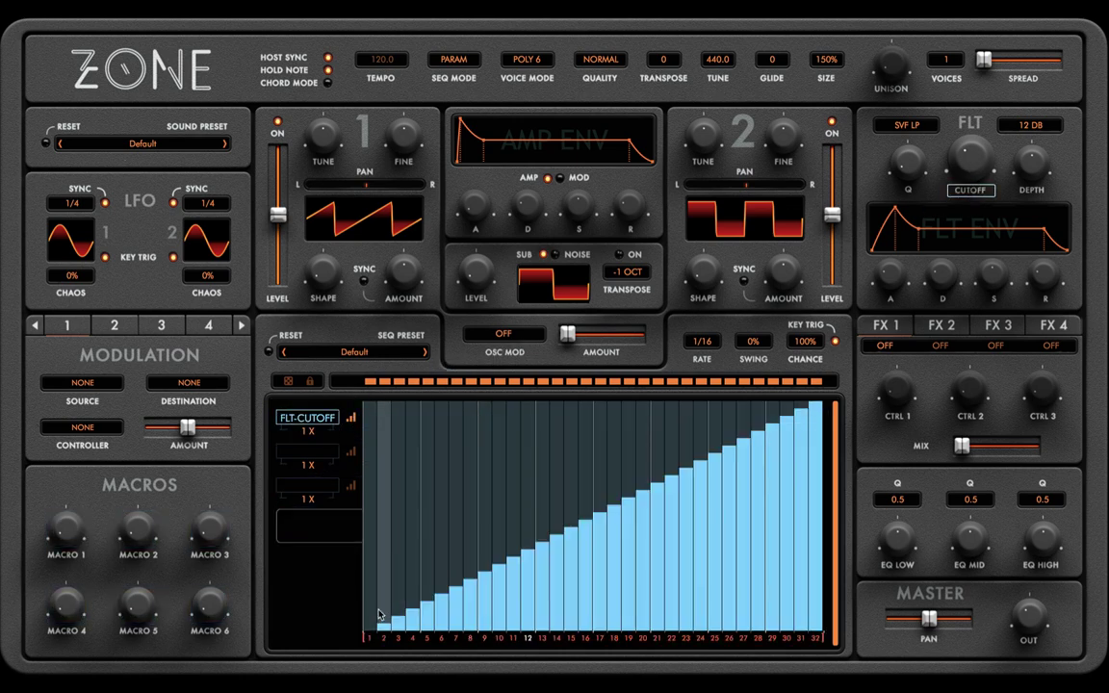
left_click_drag(369, 613, 864, 409)
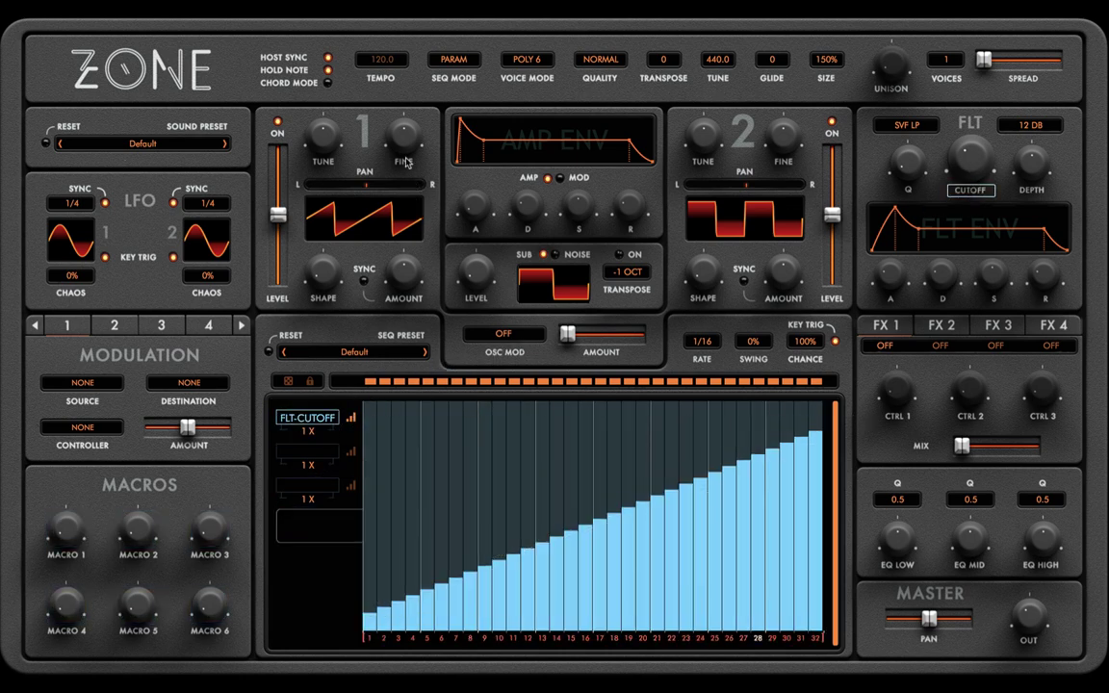
Turn off note hold and destroy the filter cutoff lane in the sequencer.
left_click(328, 70)
left_click(316, 420)
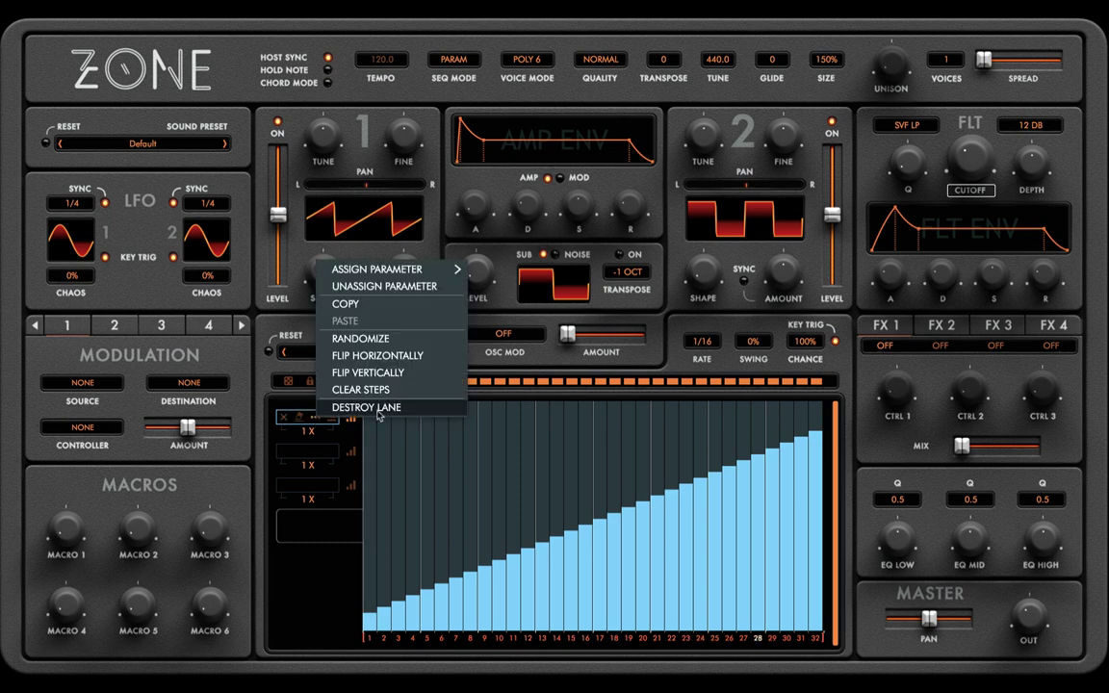
left_click(337, 502)
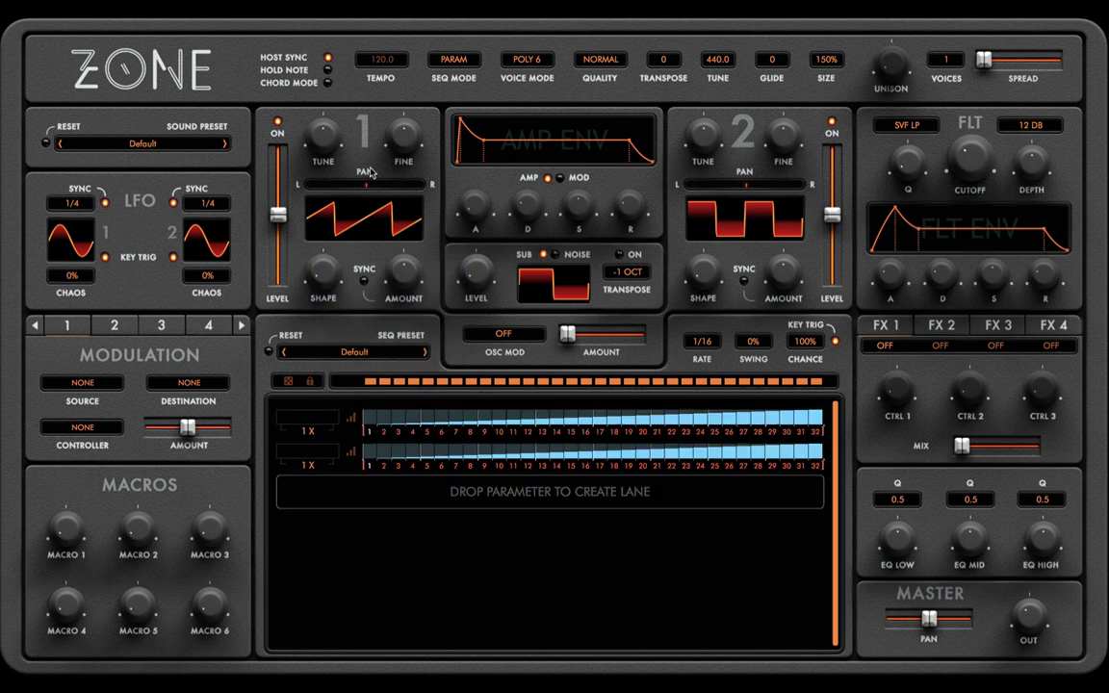
Switch chord mode on and off again, and try the sequencer's OFF mode before returning it to PARAM.
left_click(328, 83)
left_click(328, 83)
left_click(454, 63)
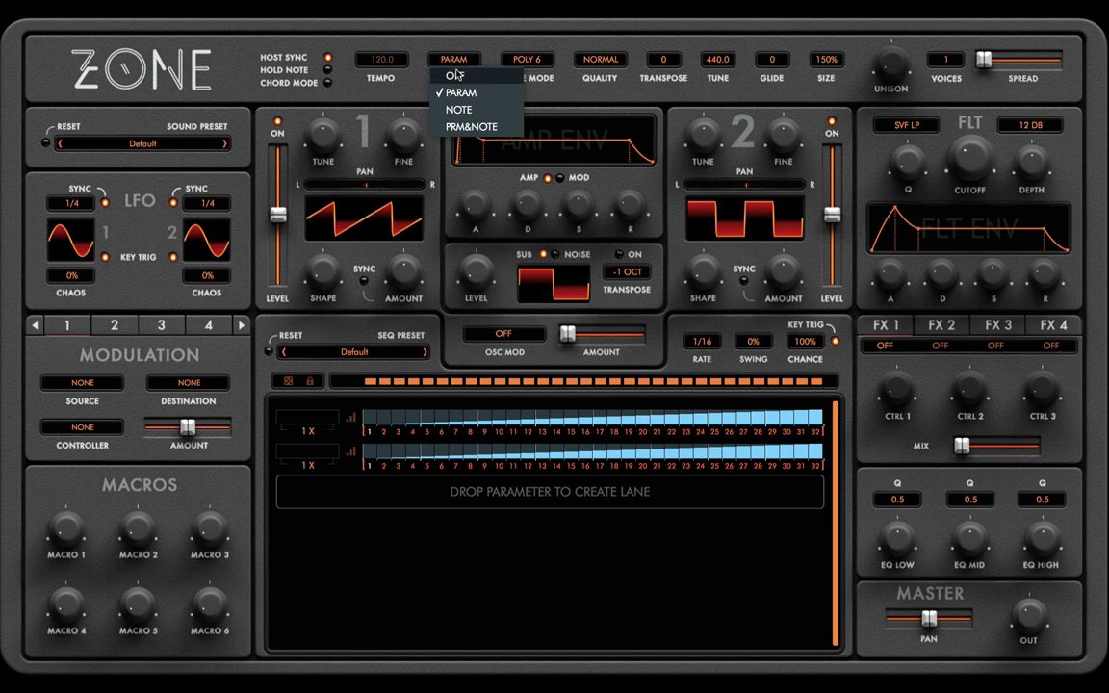
left_click(458, 75)
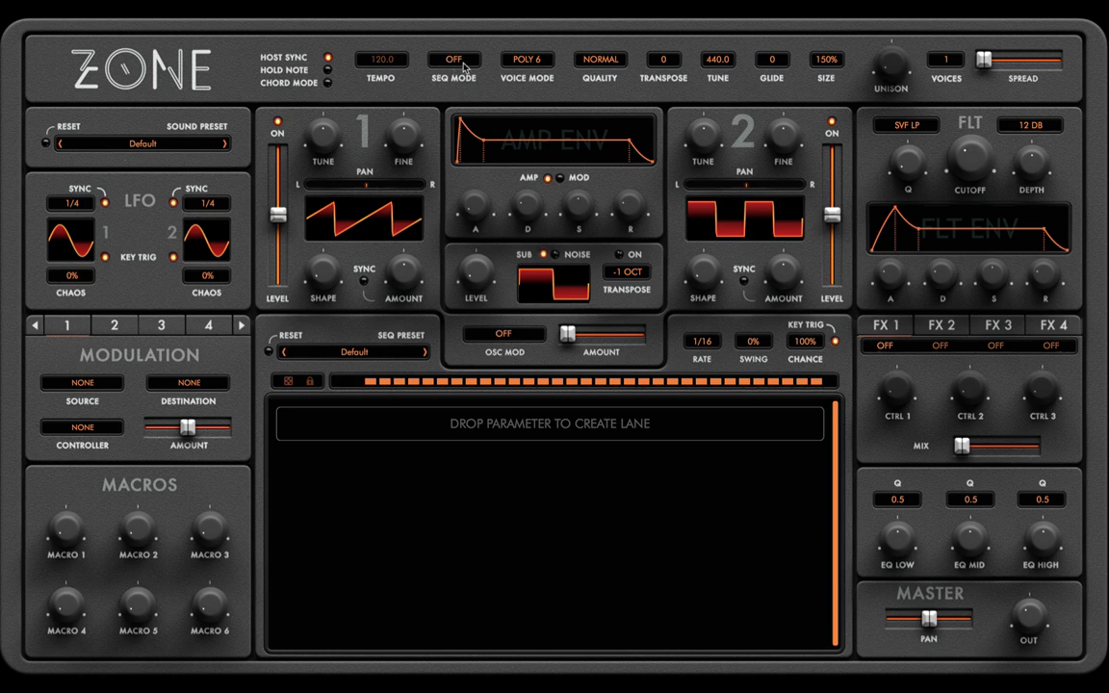
left_click(452, 61)
left_click(461, 95)
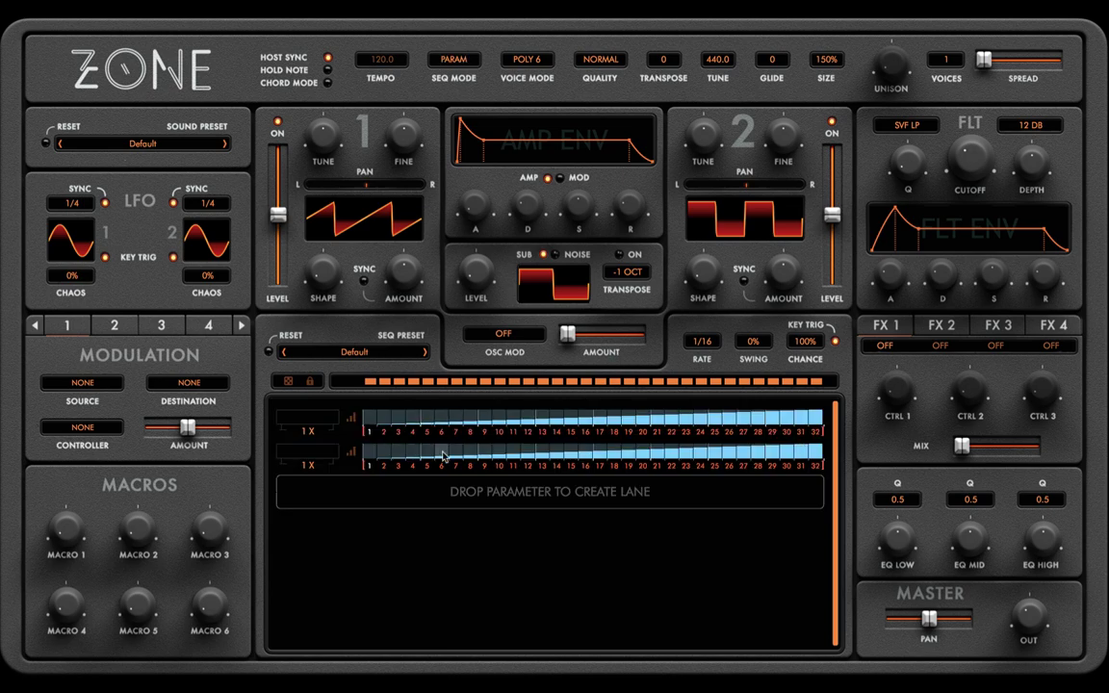
Set the sequencer mode to NOTE and draw a freehand pitch curve above and below the centre line across the pitch lane.
left_click(451, 61)
left_click(459, 109)
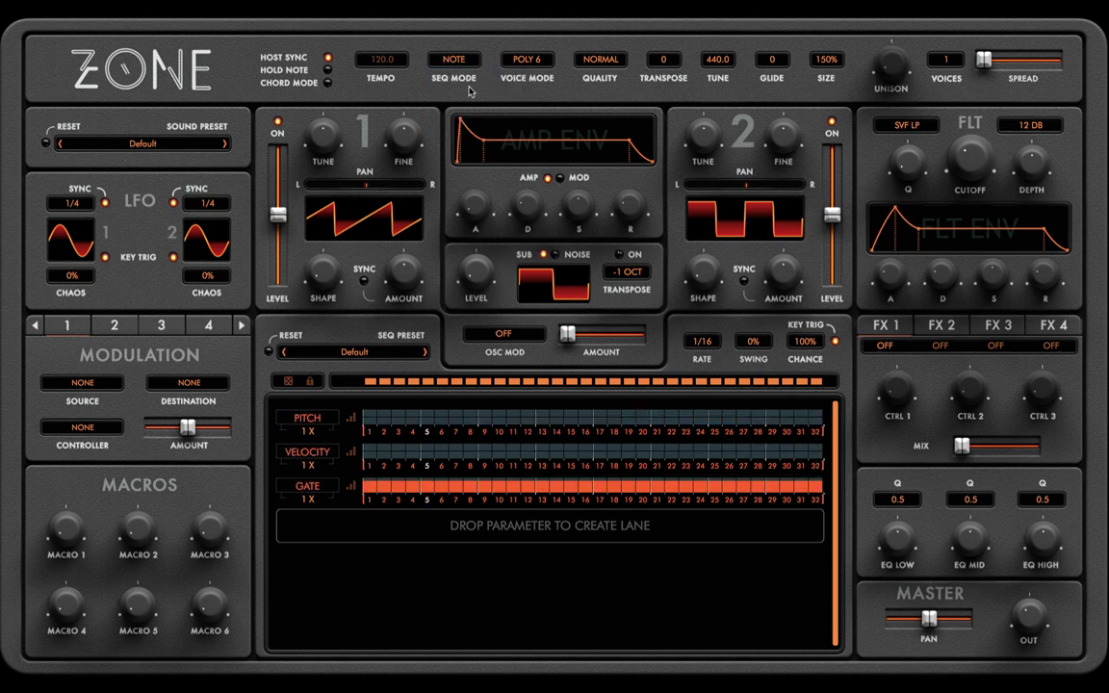
left_click(366, 424)
mouse_move(371, 477)
left_mouse_down()
mouse_move(597, 528)
mouse_move(651, 520)
left_mouse_up()
mouse_move(571, 510)
left_mouse_down()
mouse_move(635, 484)
mouse_move(816, 477)
left_mouse_up()
left_click(759, 472)
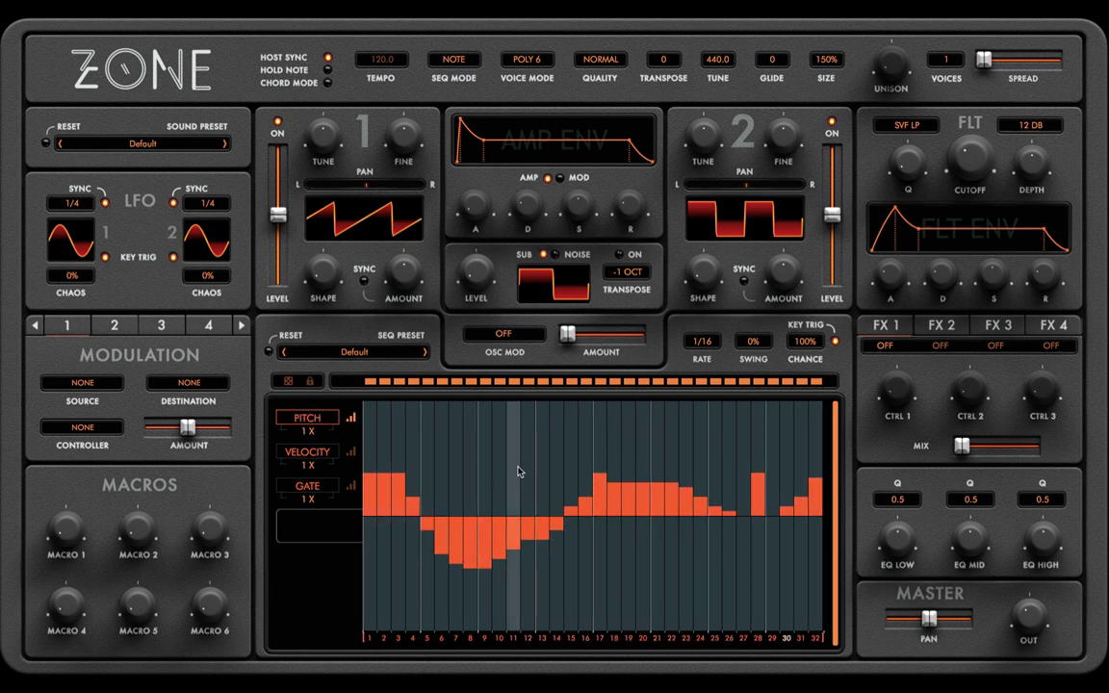
left_click(515, 468)
In PRM&NOTE sequencer mode, assign the filter cutoff to the first empty parameter lane and randomize all lanes.
left_click(452, 59)
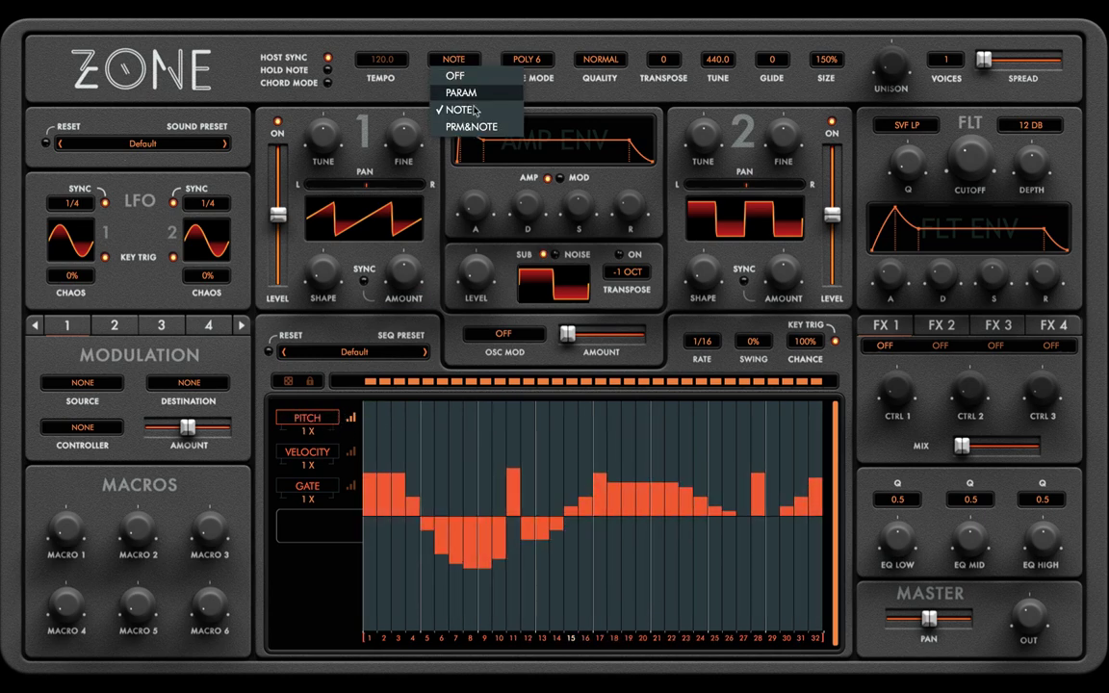
left_click(431, 125)
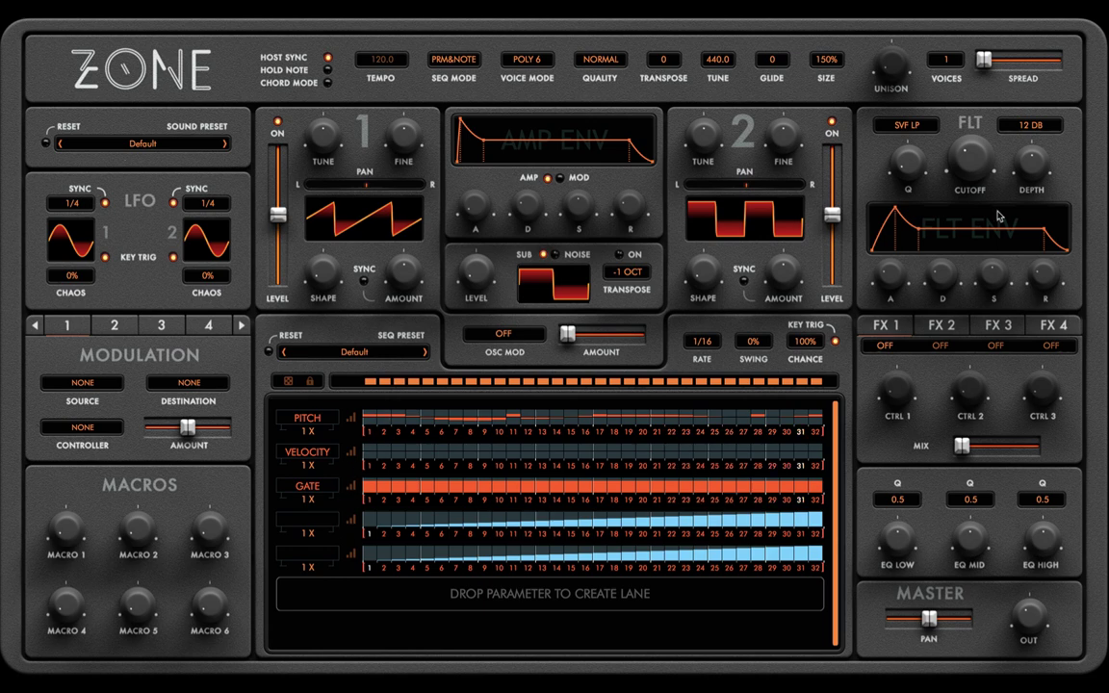
left_click_drag(970, 156, 336, 531)
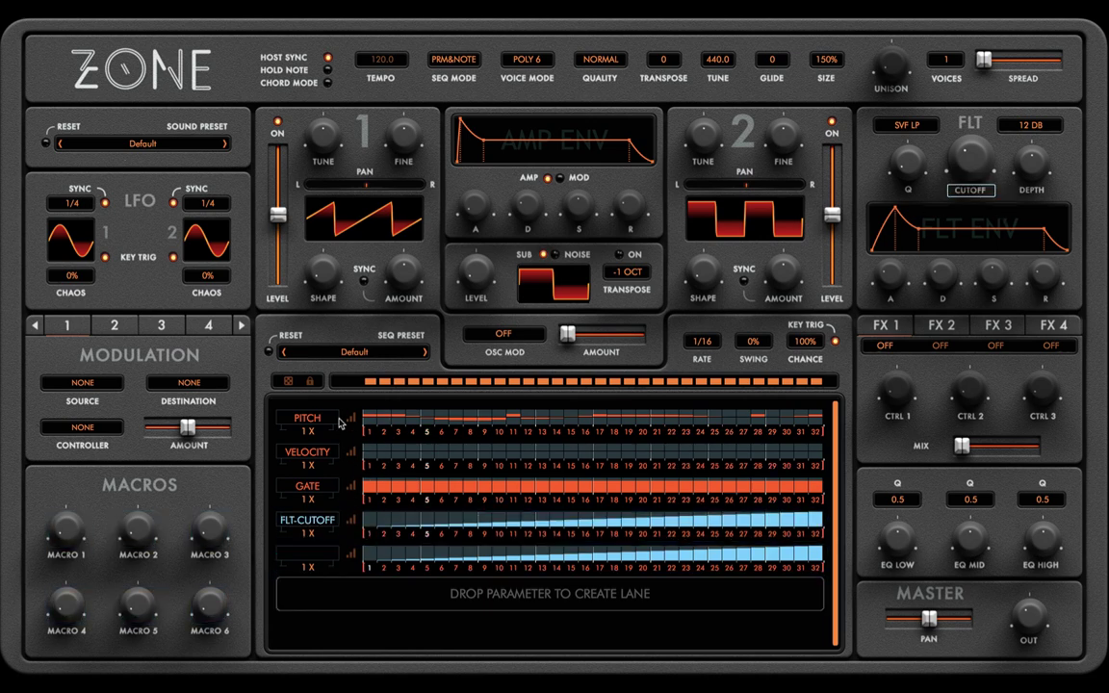
left_click(289, 383)
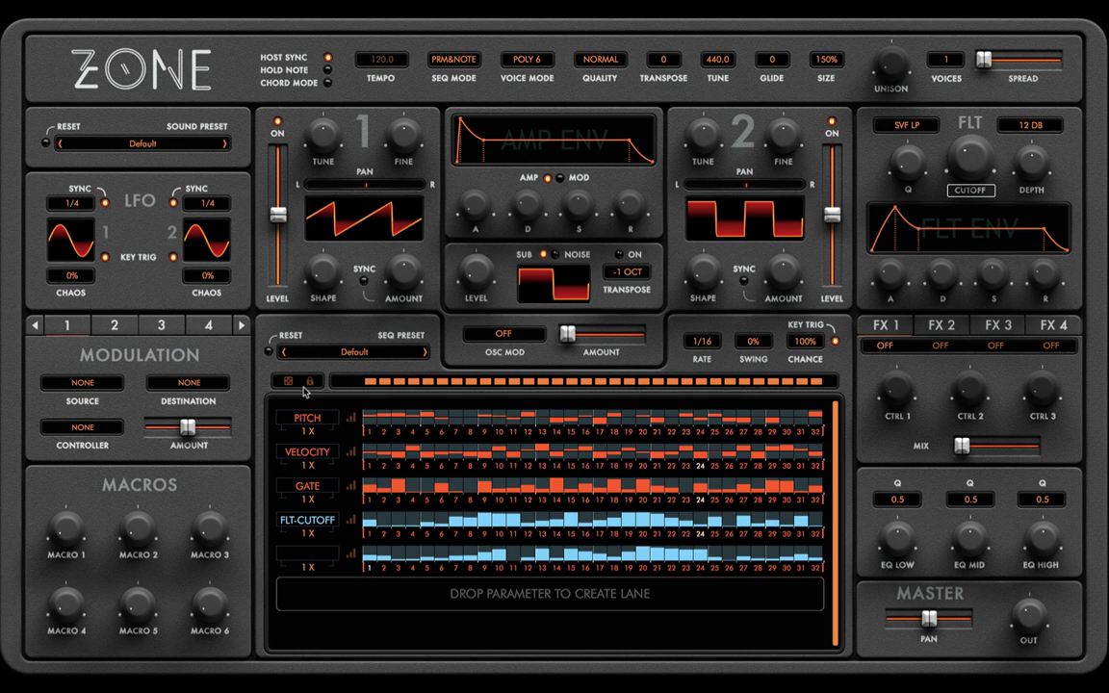
Switch the sequencer mode to OFF and from there to PARAM.
left_click(454, 60)
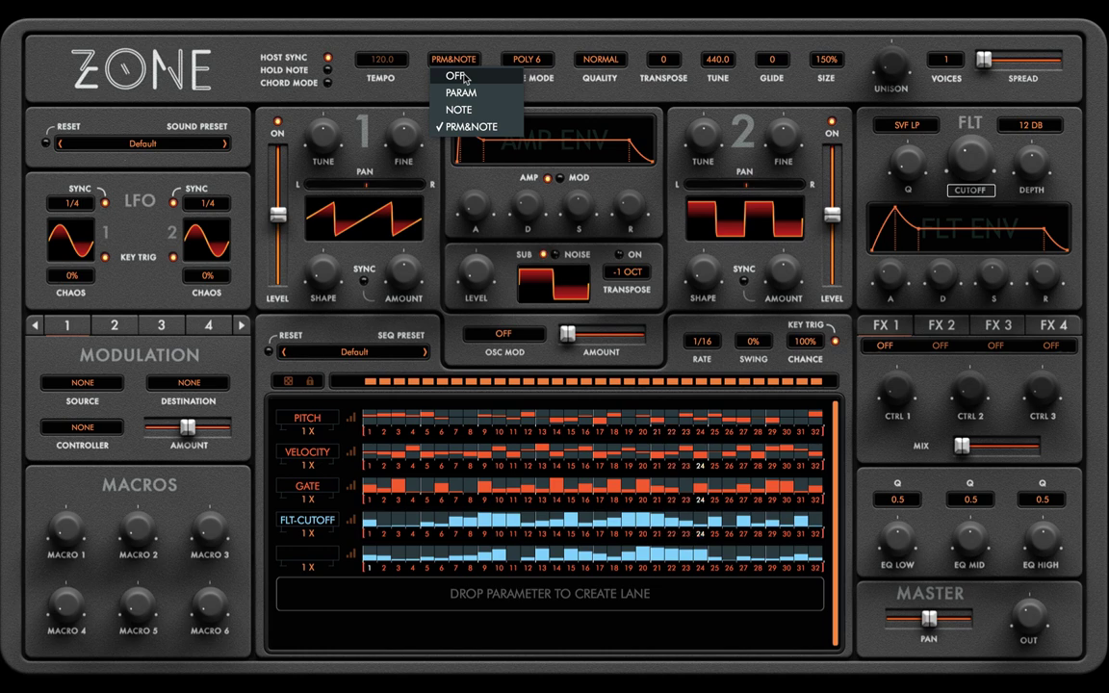
left_click(464, 77)
left_click(448, 59)
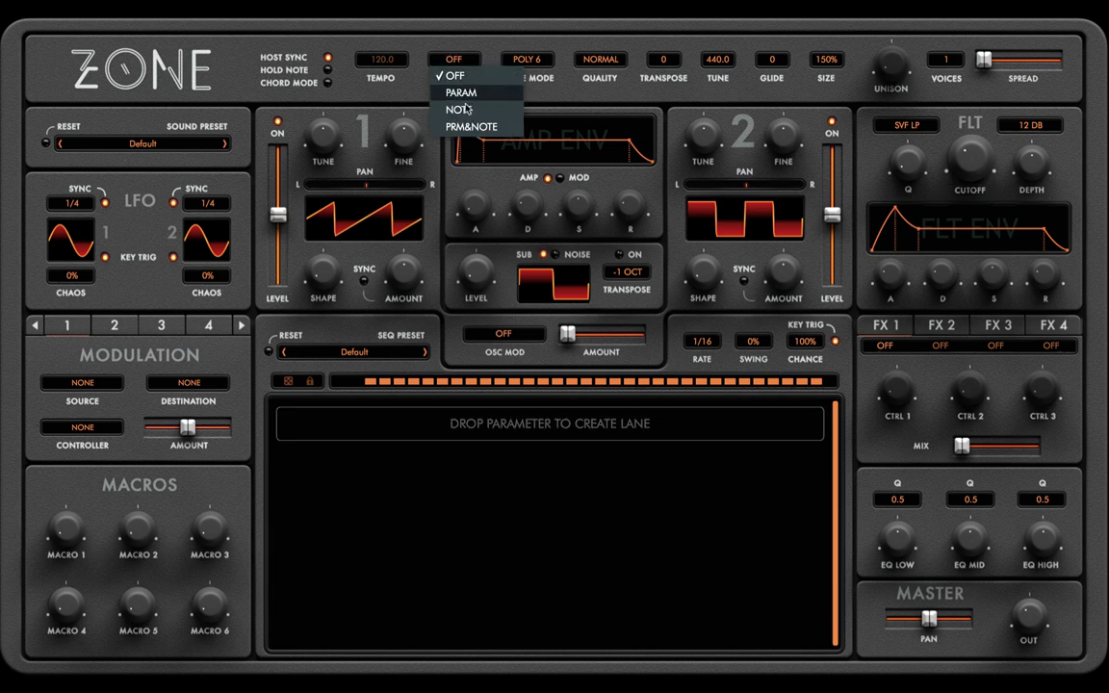
left_click(460, 92)
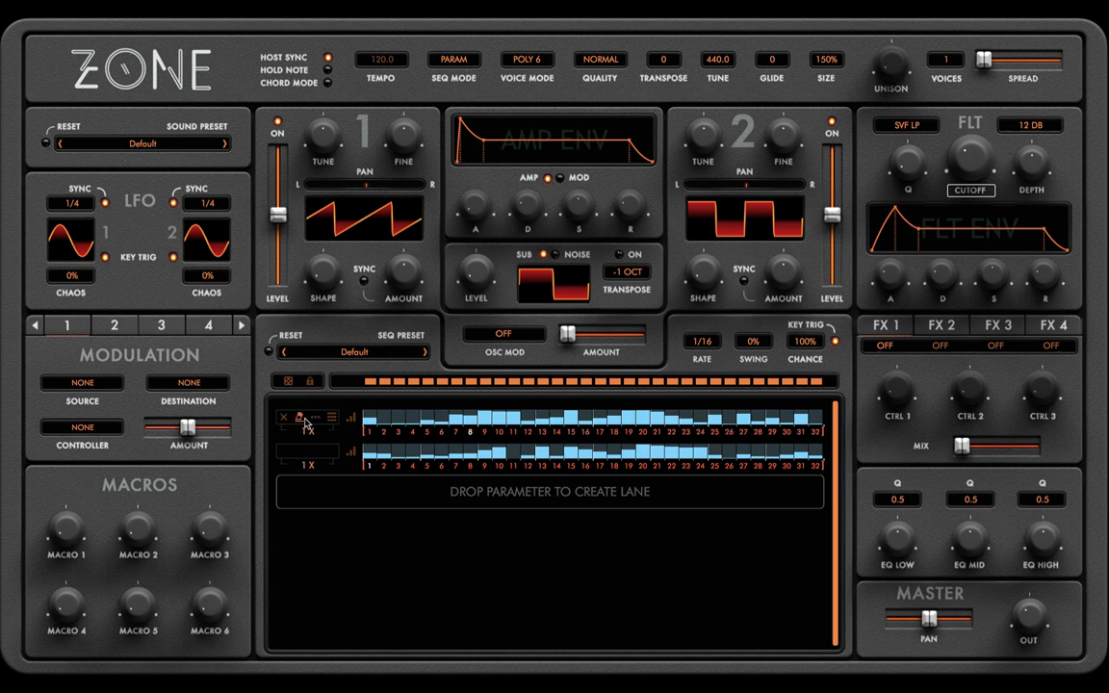
Destroy the filter cutoff lane and clear the steps of the remaining unassigned lane.
left_click(315, 417)
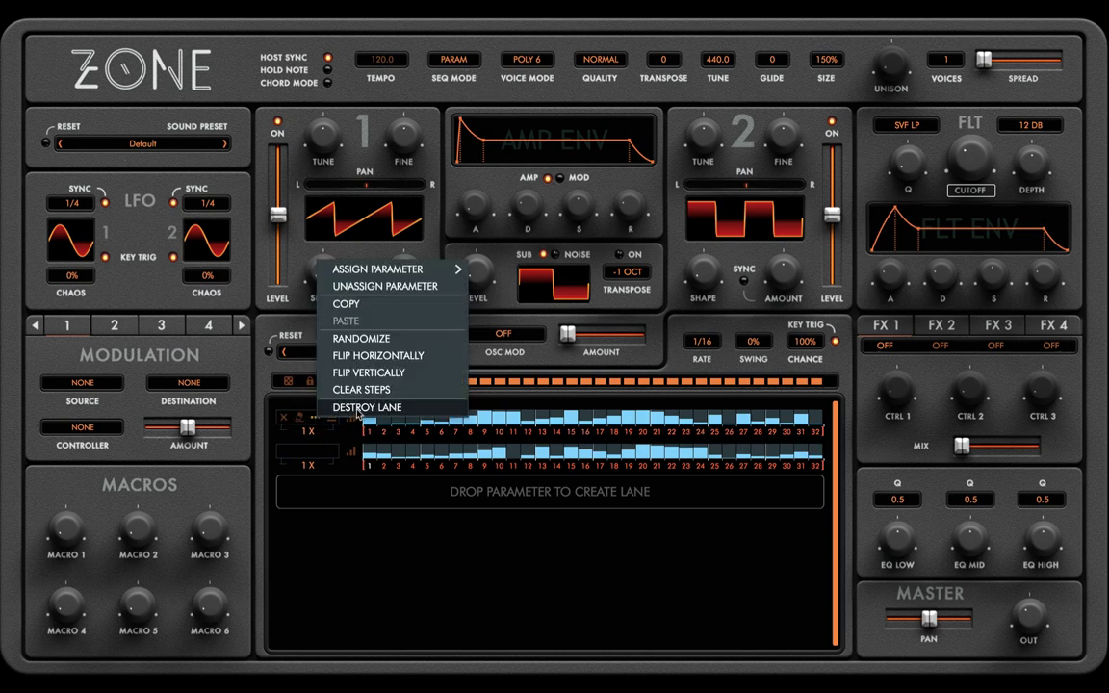
left_click(357, 409)
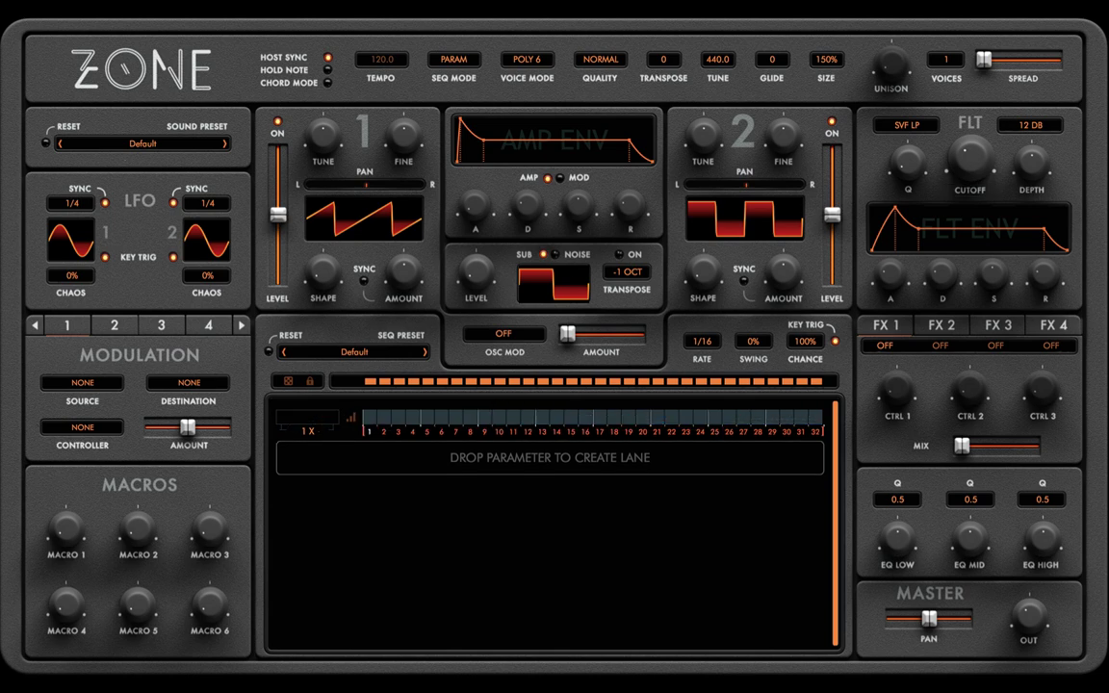
Try the voice modes MONO, LEGATO and POLY 2, and return the voice mode to POLY 6.
left_click(531, 60)
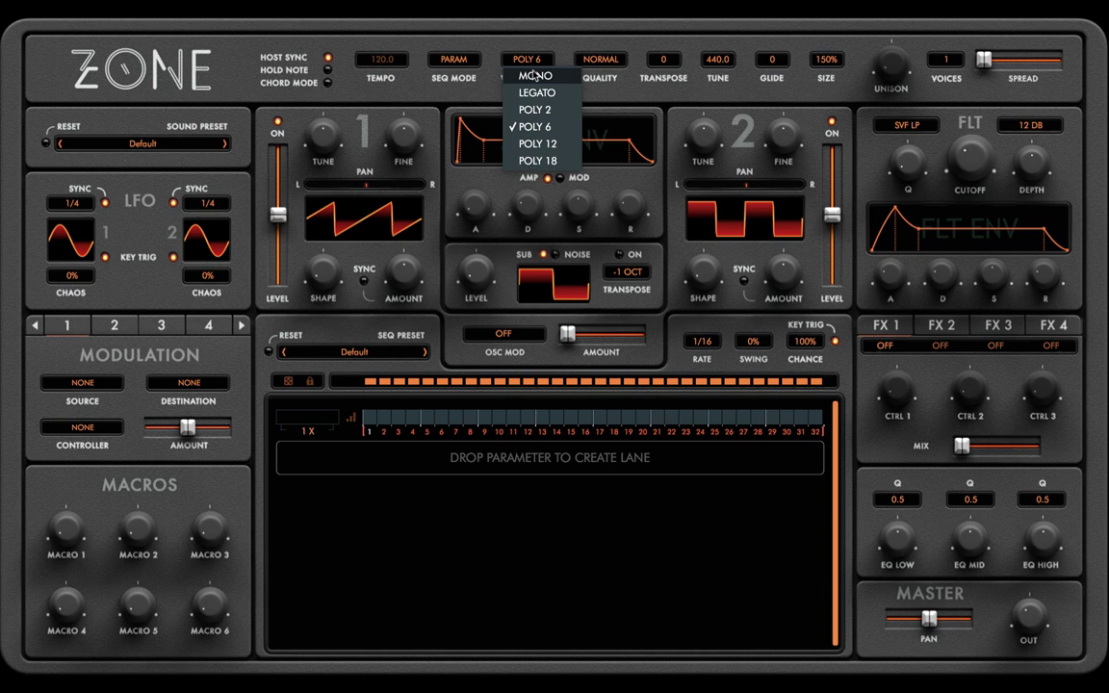
left_click(534, 75)
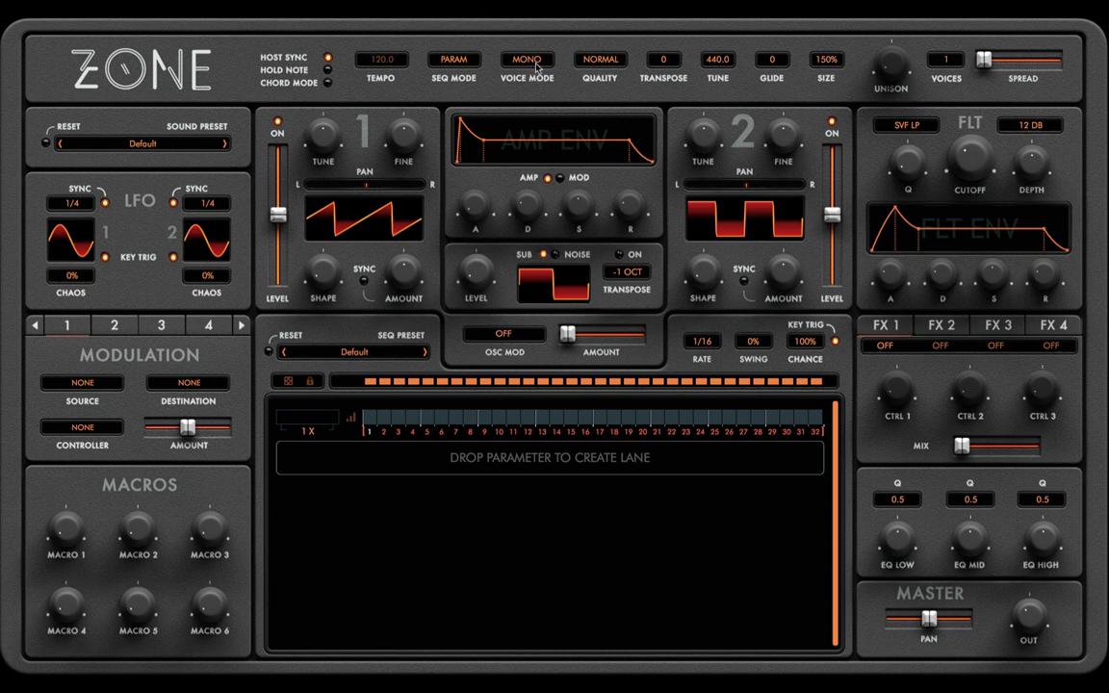
left_click(535, 60)
left_click(542, 88)
left_click(542, 66)
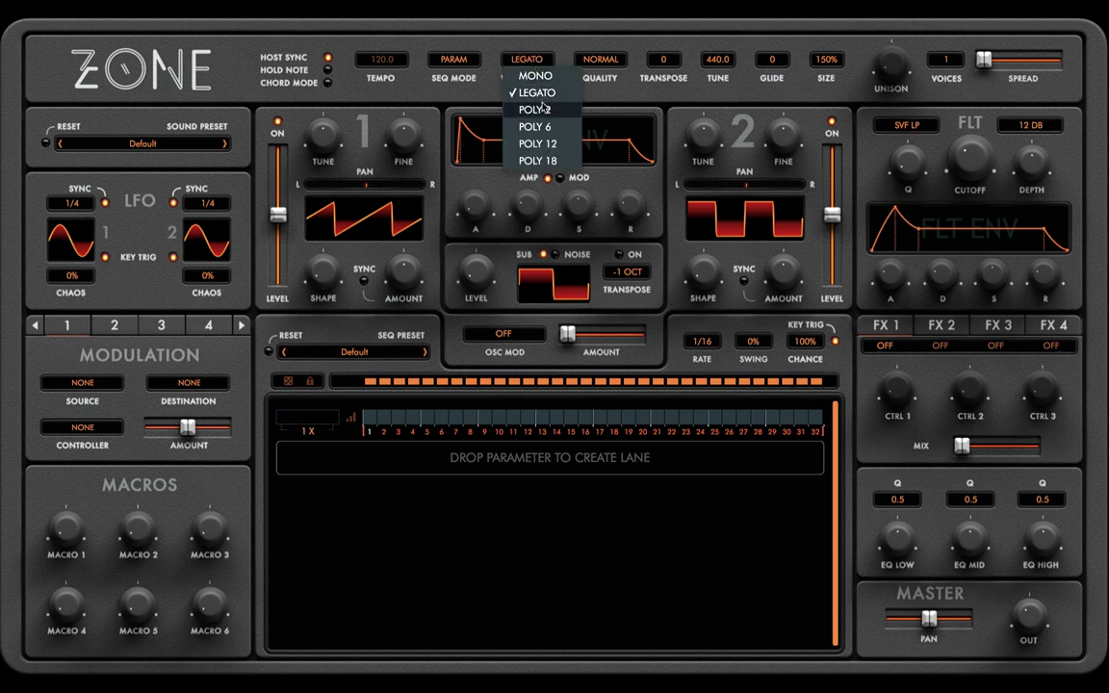
left_click(535, 108)
left_click(534, 63)
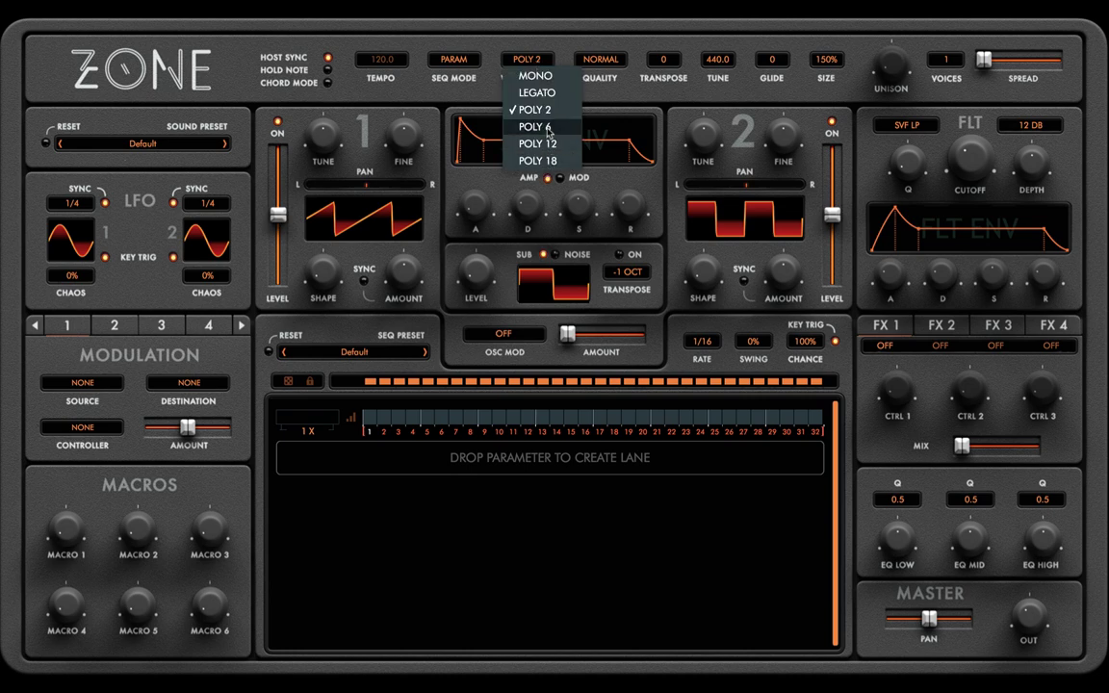
left_click(535, 150)
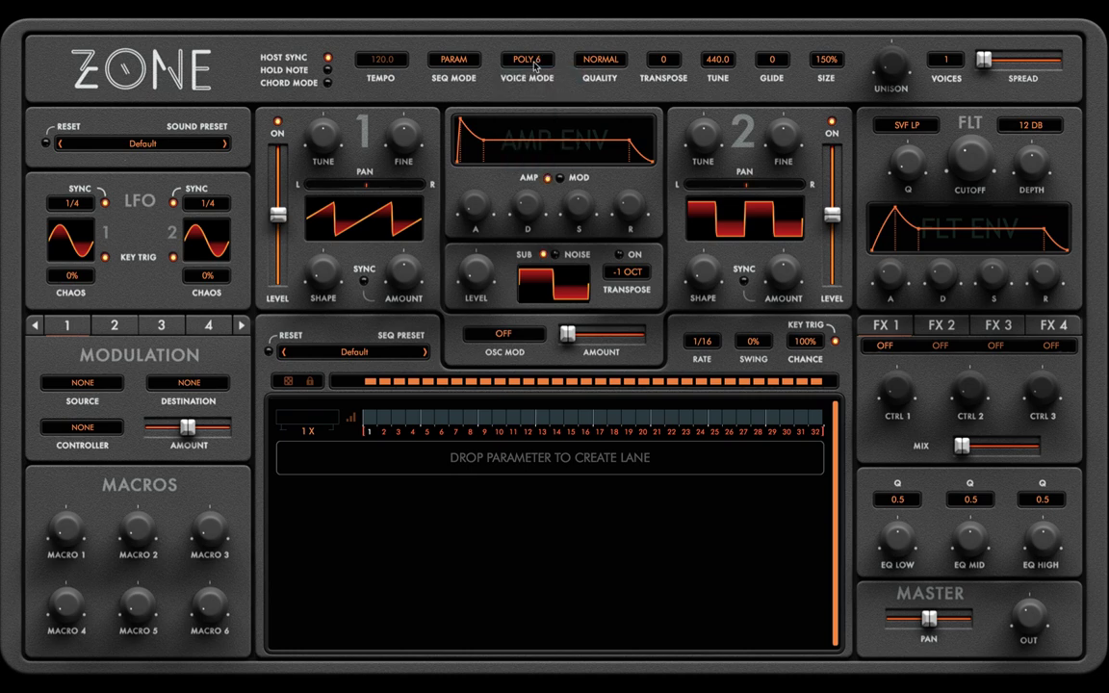
View the quality and interface size options, and try shifting the transpose value up and back down.
left_click(608, 66)
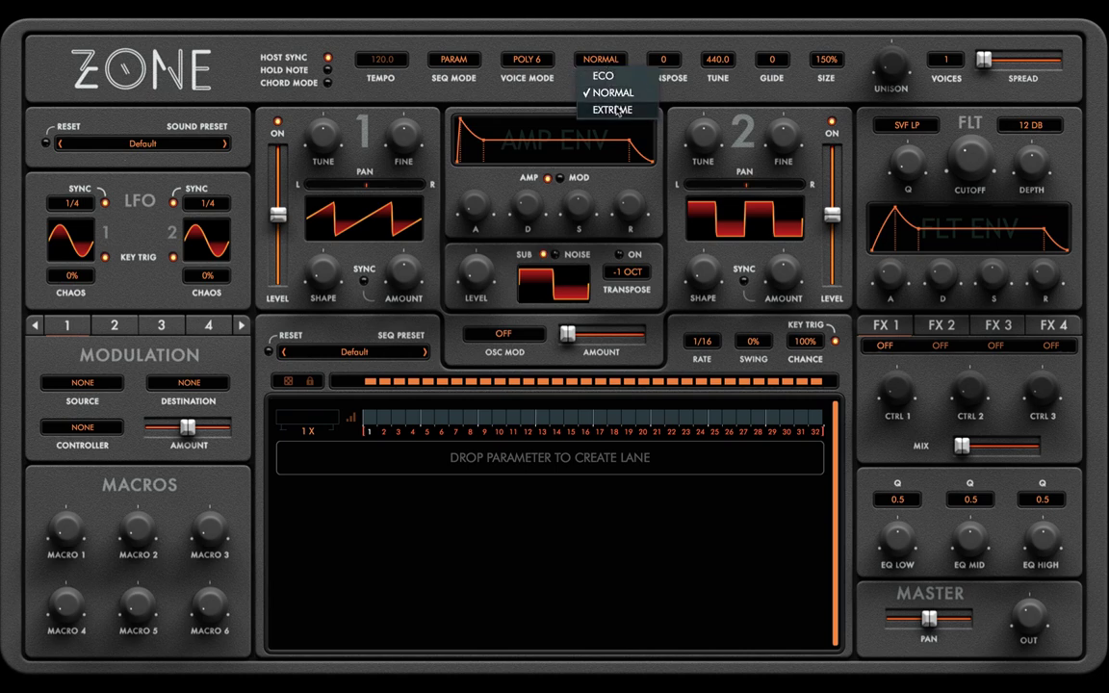
left_click(554, 93)
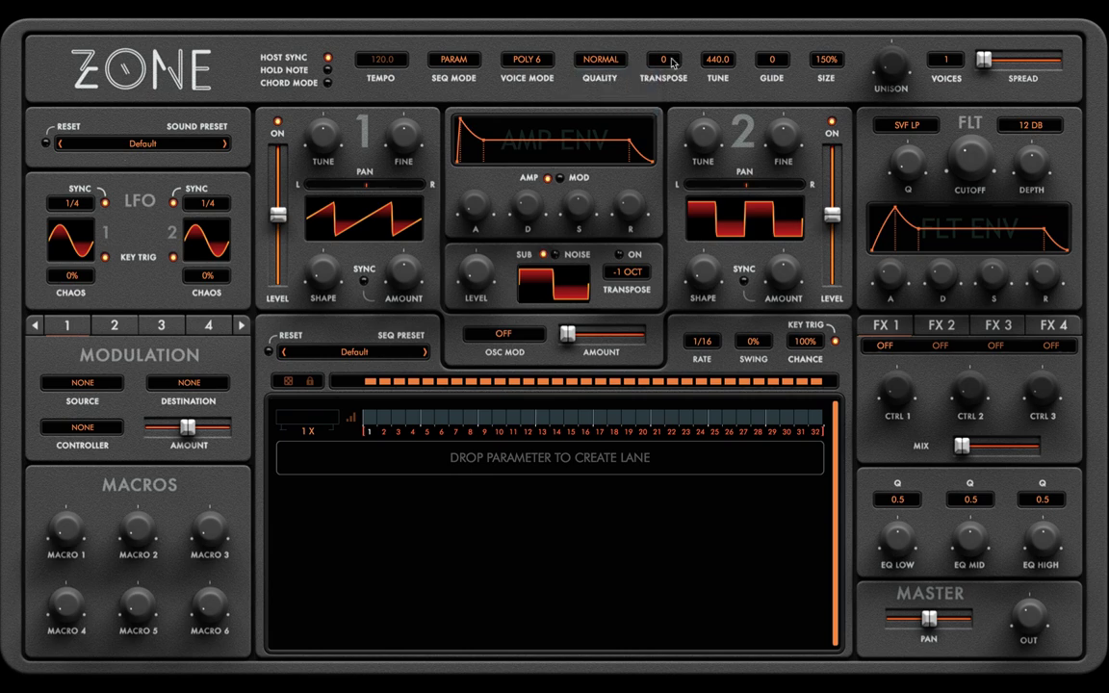
scroll(672, 62, "up", 4)
scroll(672, 61, "down", 4)
left_click(825, 60)
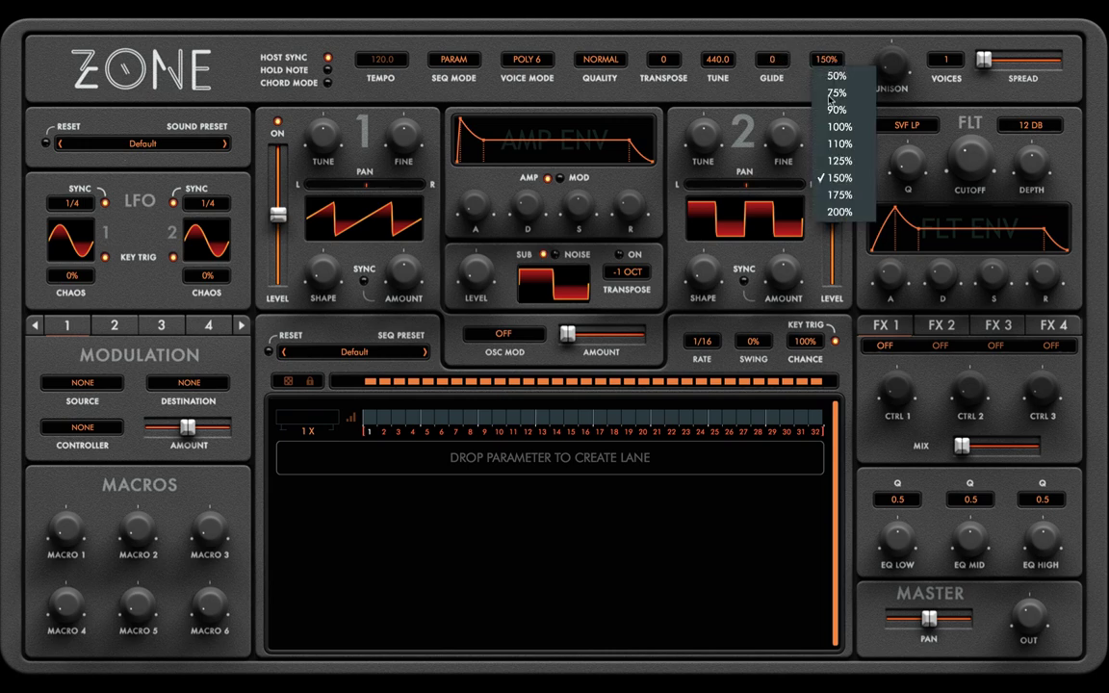
left_click(791, 90)
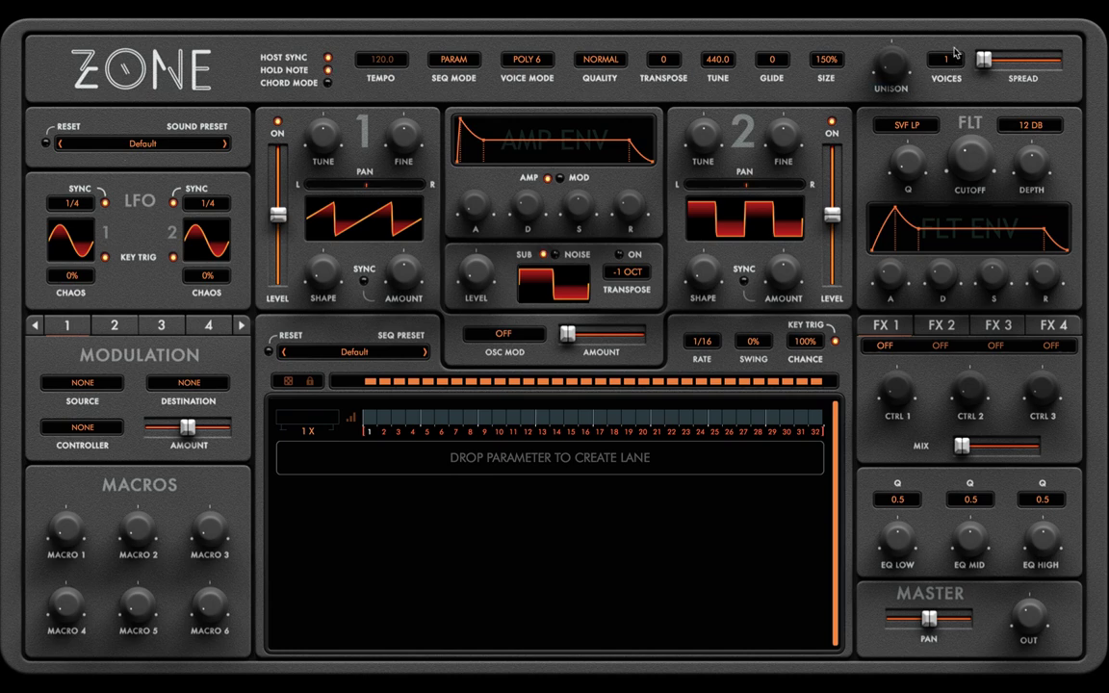
Set the unison voices to 4 and raise the spread to about 80 percent with note hold on.
mouse_move(953, 58)
left_mouse_down()
mouse_move(959, 26)
mouse_move(949, 37)
left_mouse_up()
left_click(328, 70)
left_click(328, 69)
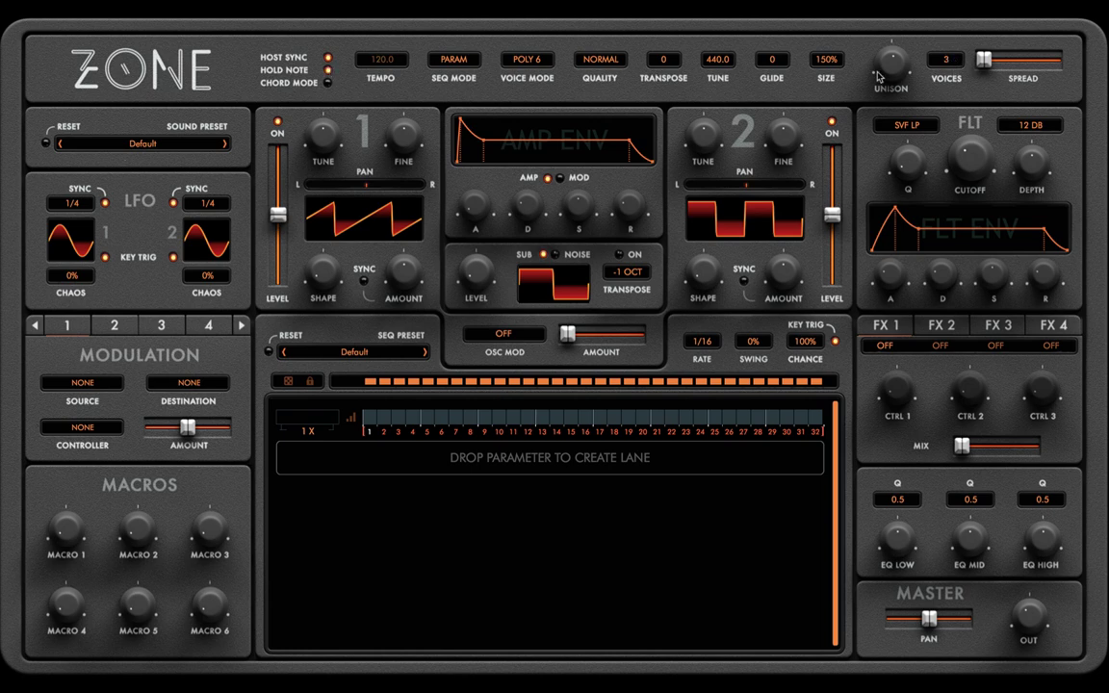
left_click_drag(948, 59, 1040, 61)
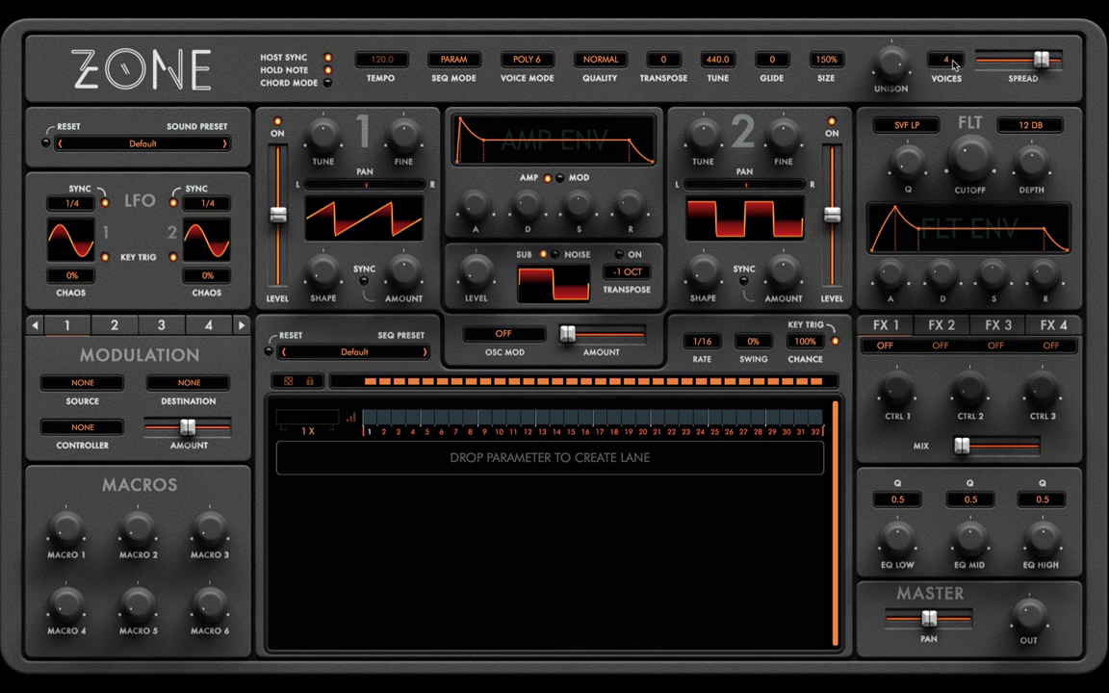
Set the unison detune to 0.260 and turn off note hold.
mouse_move(894, 61)
left_click_drag(894, 55, 872, 139)
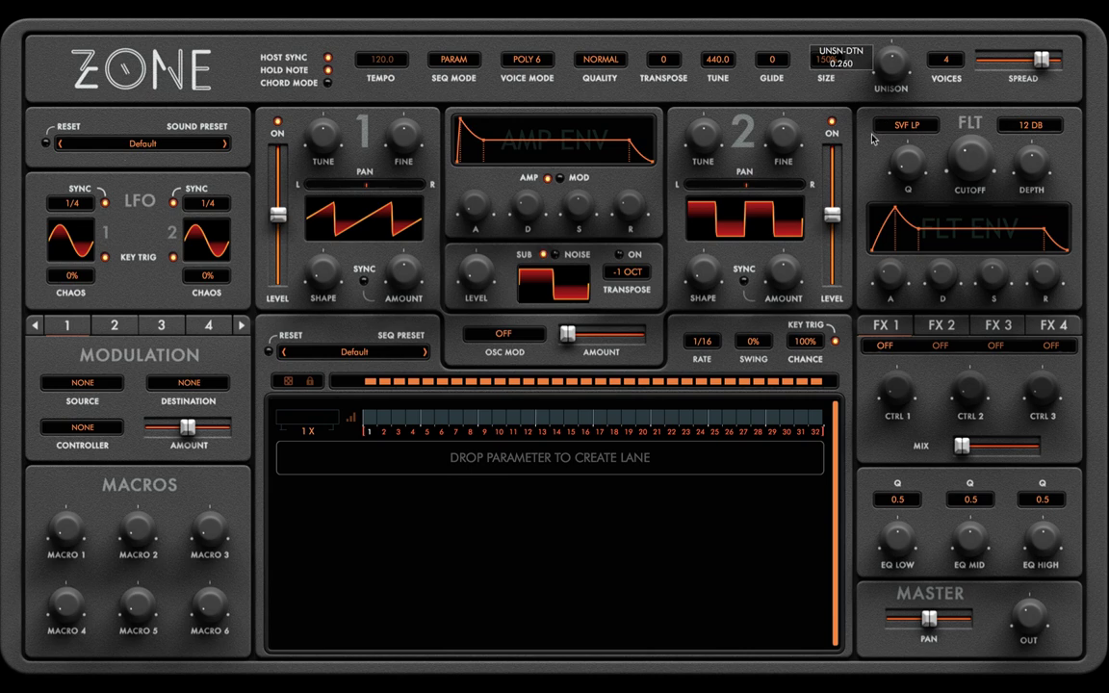
left_click(329, 72)
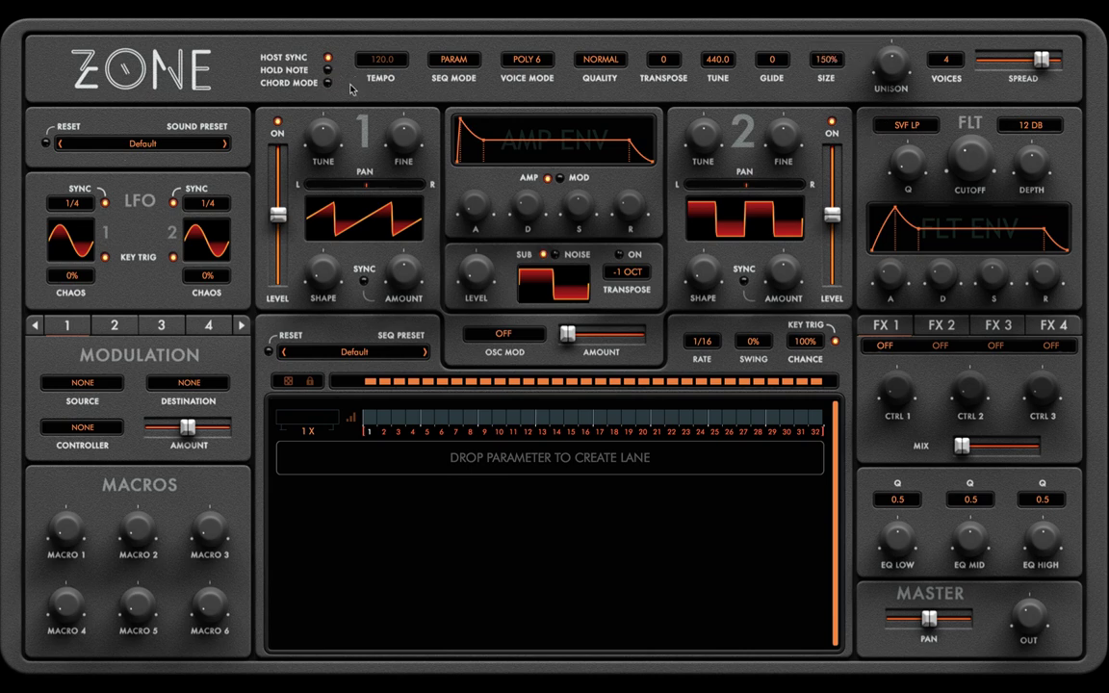
Browse oscillator 1's waveform categories and try a VOCAL waveform.
left_click(359, 223)
mouse_move(386, 229)
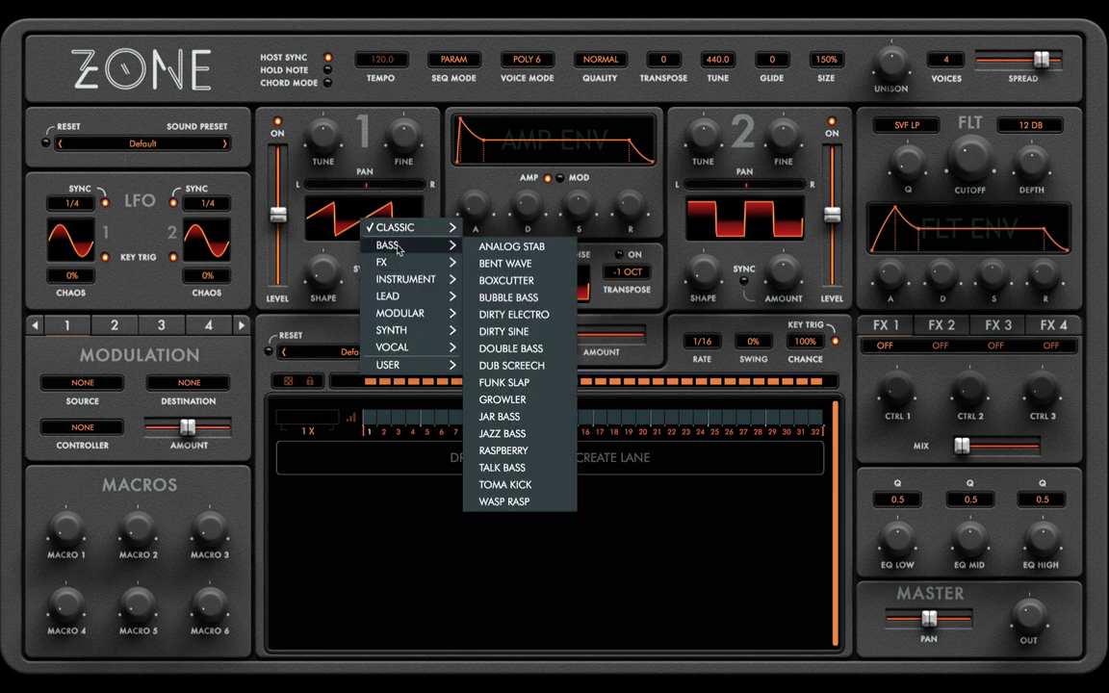
mouse_move(421, 285)
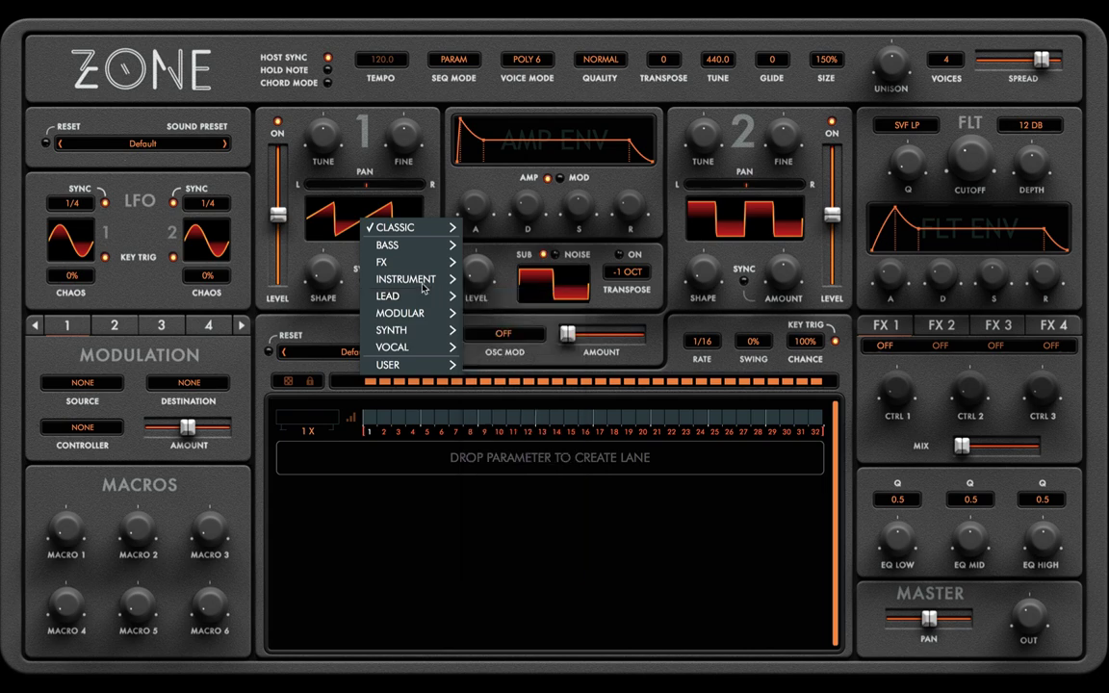
left_click(394, 207)
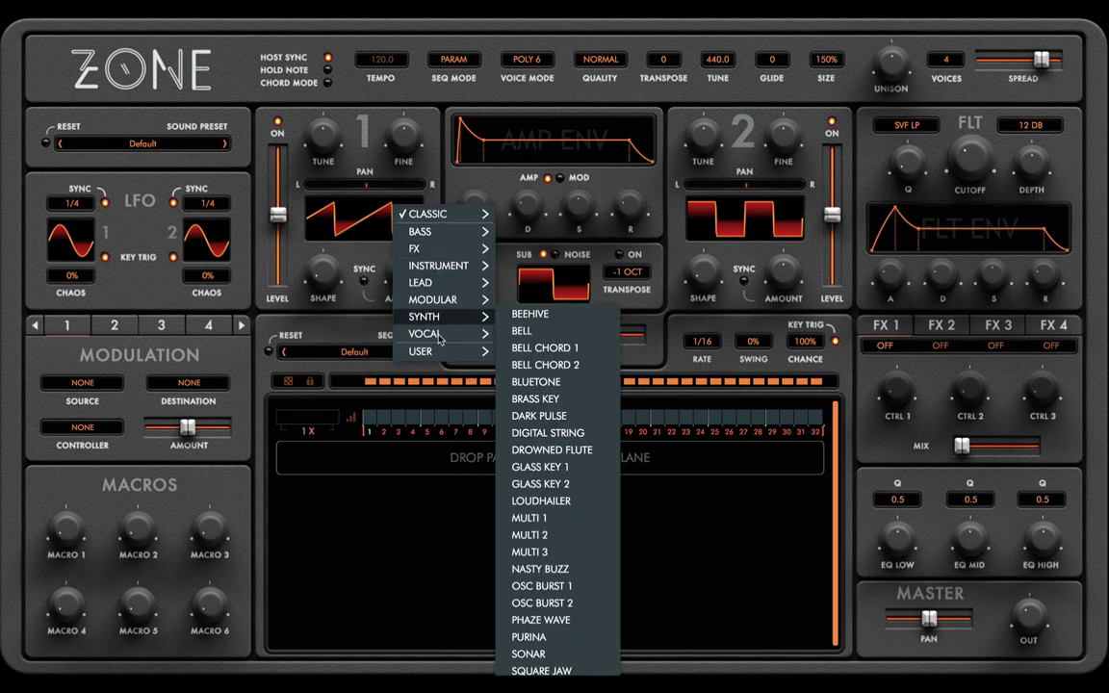
mouse_move(438, 337)
left_click(520, 331)
Try a waveform from another category in oscillator 1 and cycle through the waveforms to the classic sine.
left_click(386, 221)
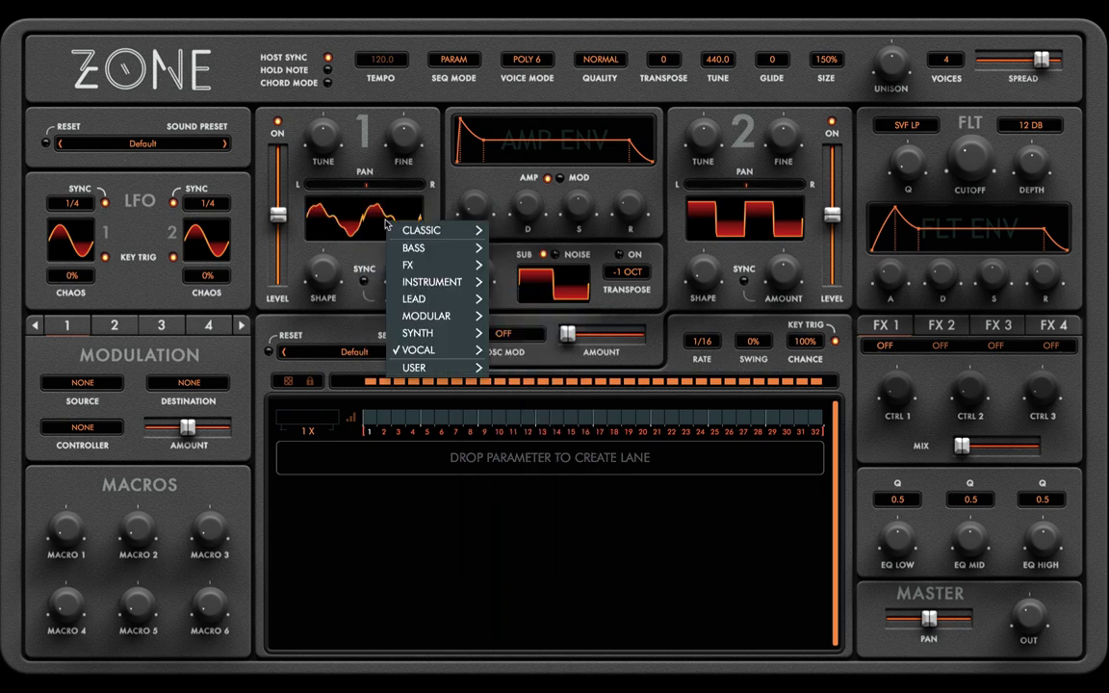
mouse_move(435, 306)
left_click(524, 316)
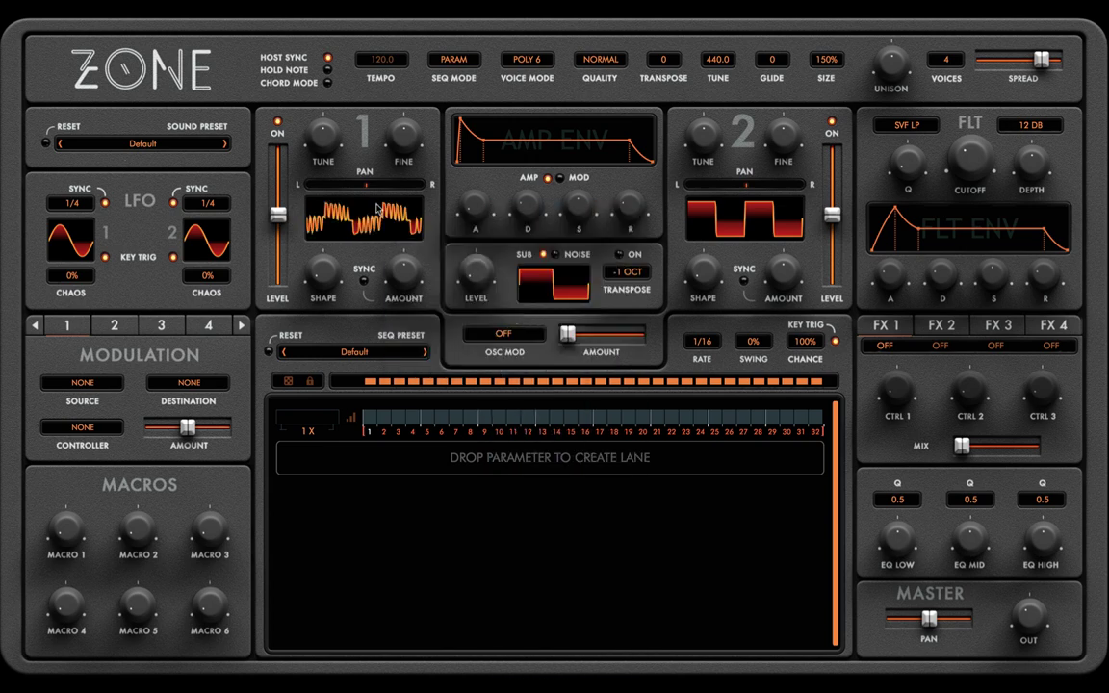
scroll(367, 220, "down", 5)
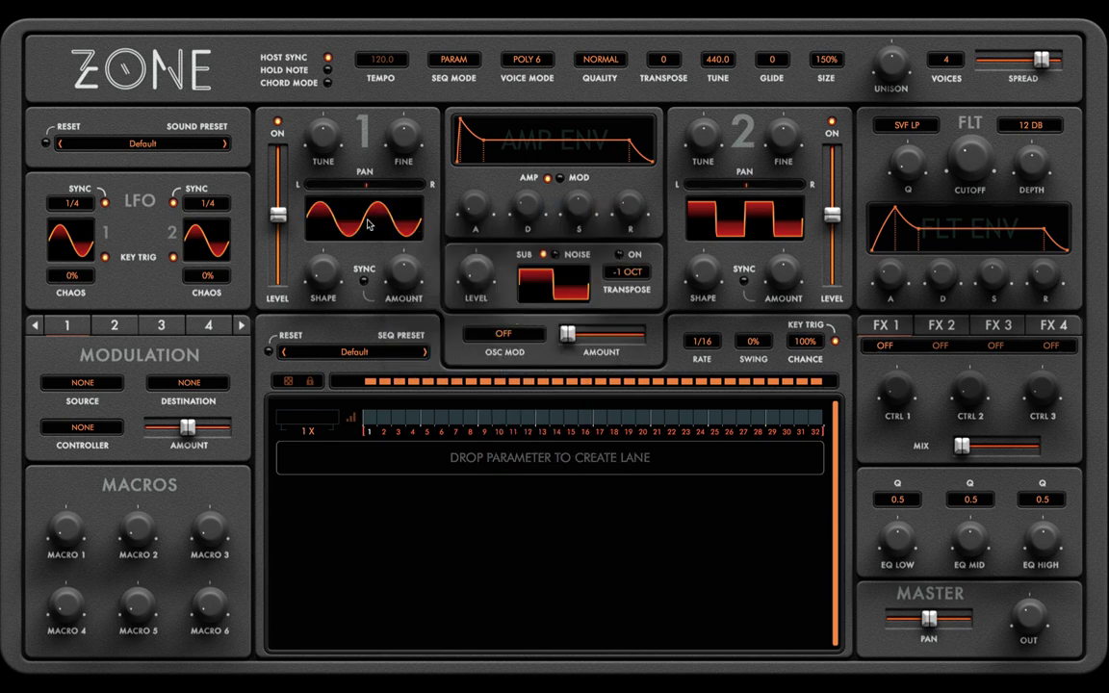
scroll(369, 224, "down", 4)
Set the waveforms of both oscillator 1 and oscillator 2 to the classic SAW.
left_click(373, 222)
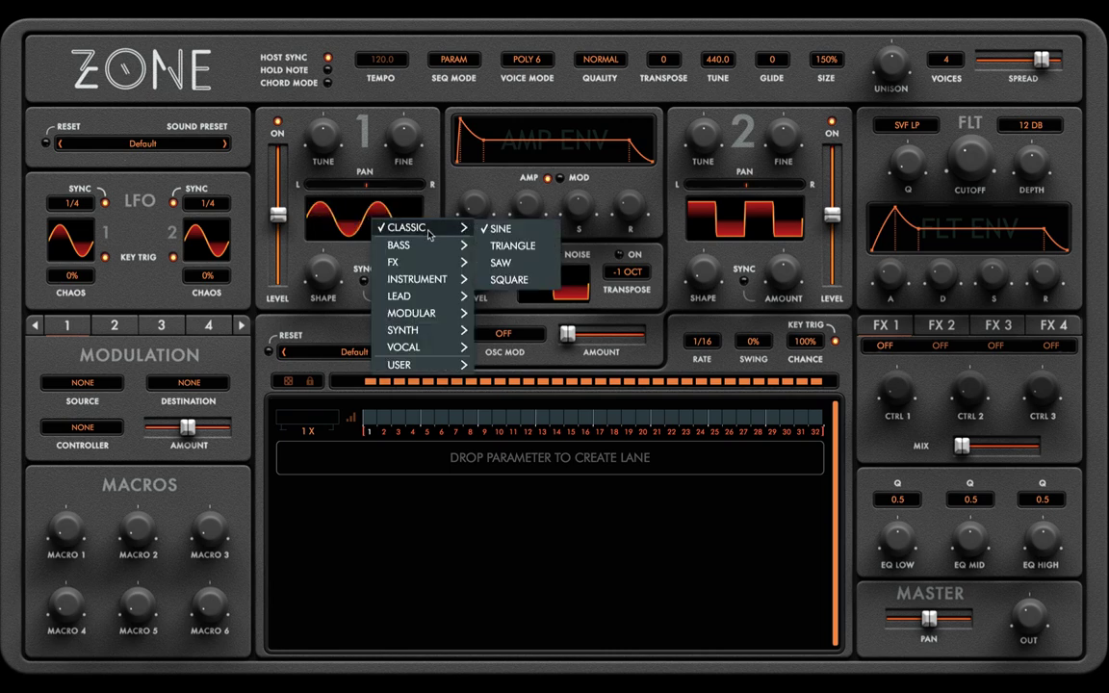
left_click(501, 262)
left_click(689, 204)
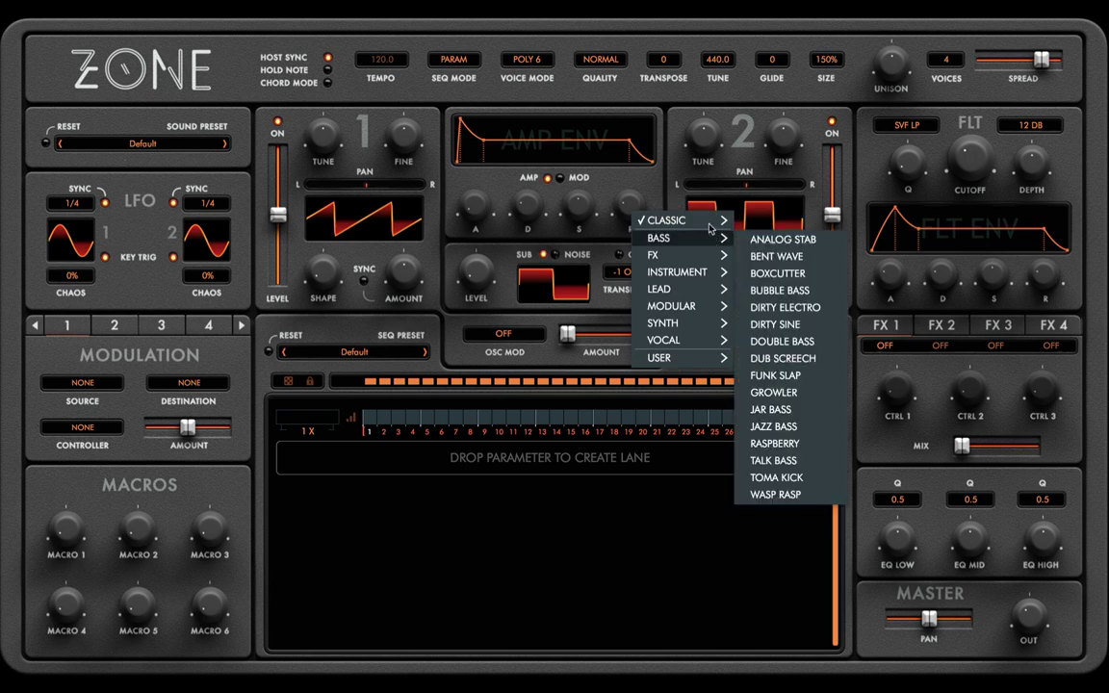
mouse_move(673, 220)
left_click(794, 257)
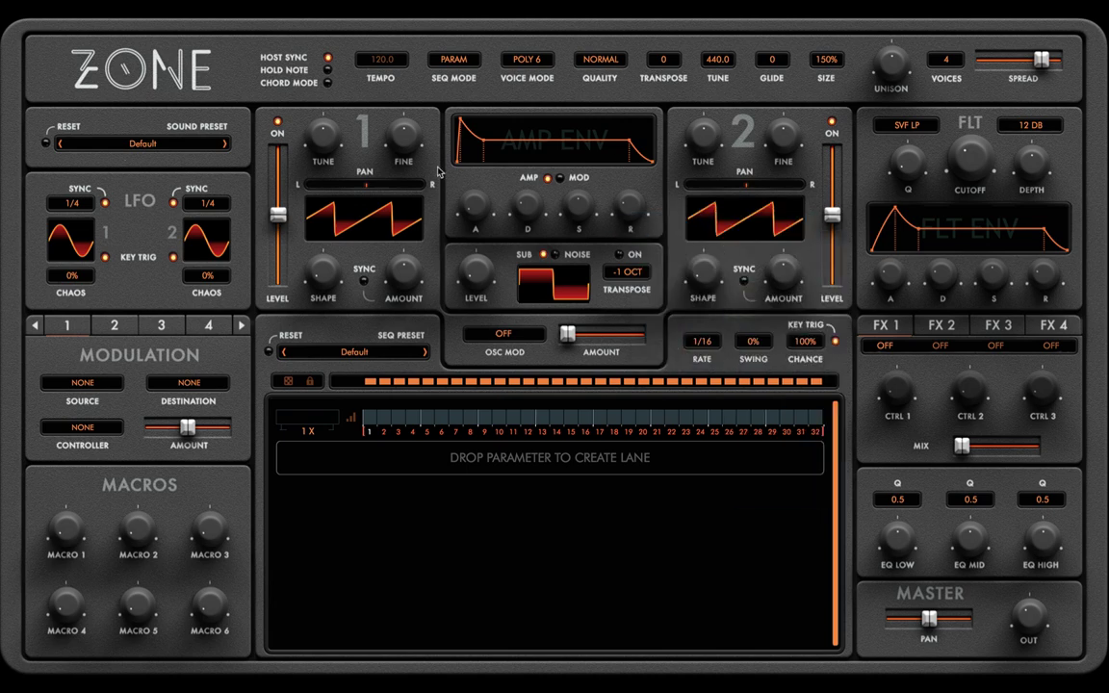
Adjust the tune and fine tuning of oscillator 1.
mouse_move(328, 138)
left_mouse_down()
mouse_move(345, 53)
mouse_move(339, 90)
mouse_move(289, 130)
mouse_move(274, 244)
mouse_move(304, 101)
mouse_move(341, 91)
mouse_move(327, 157)
left_mouse_up()
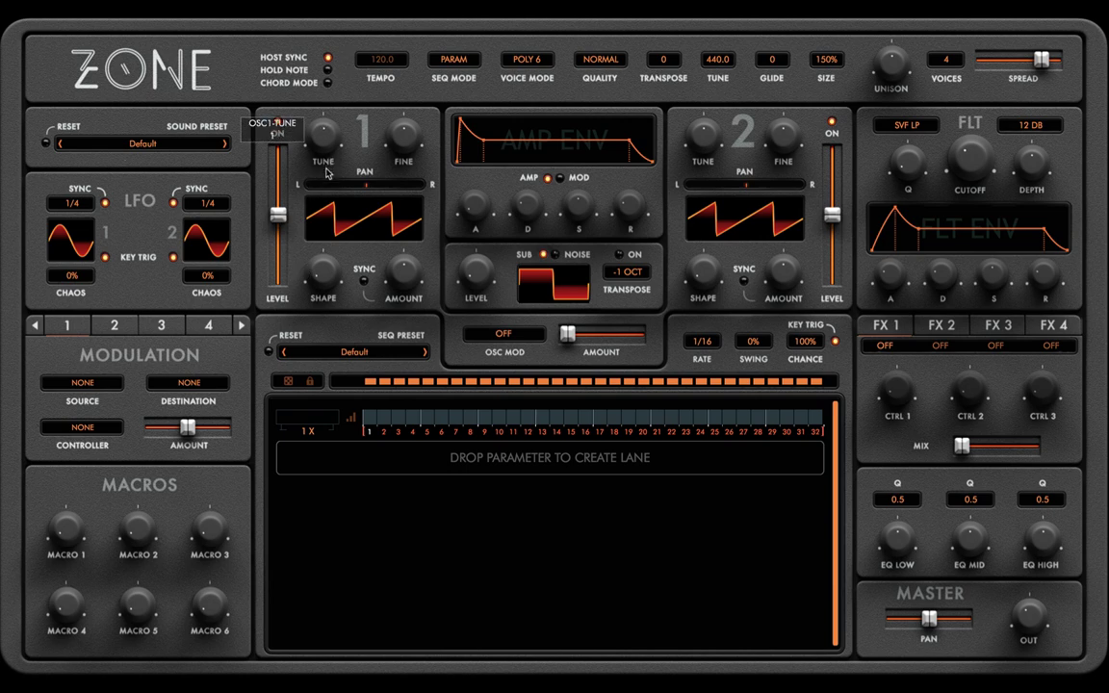
left_click_drag(411, 133, 409, 157)
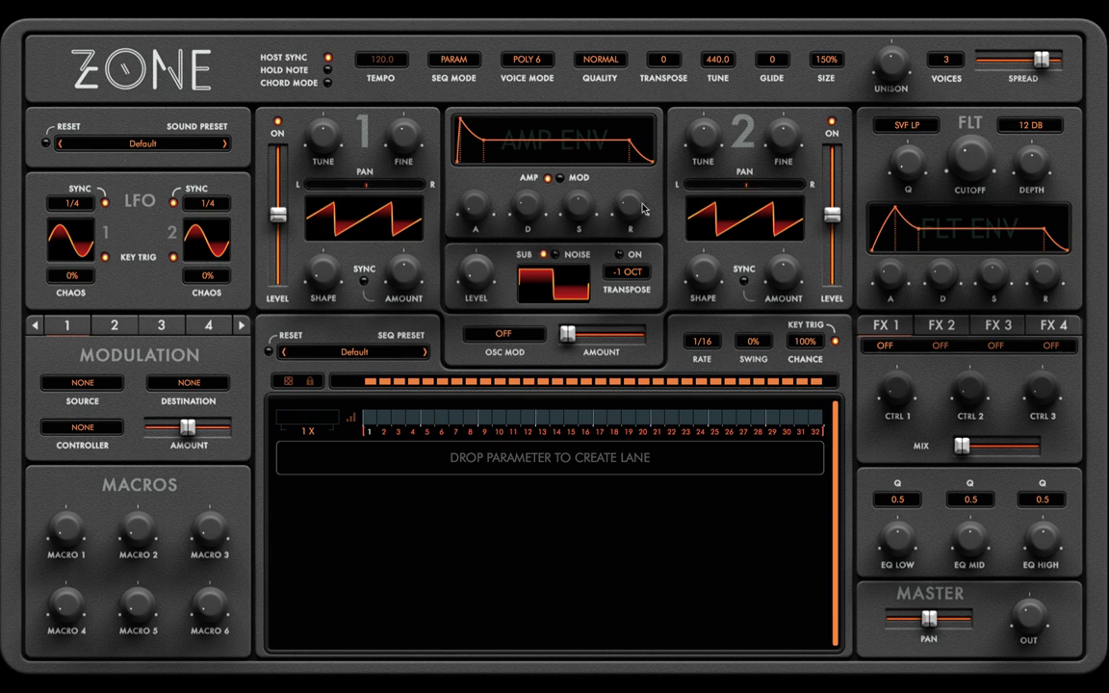
Turn on the sub oscillator with a saw waveform and switch its section to the noise controls.
left_click(619, 254)
left_click(559, 285)
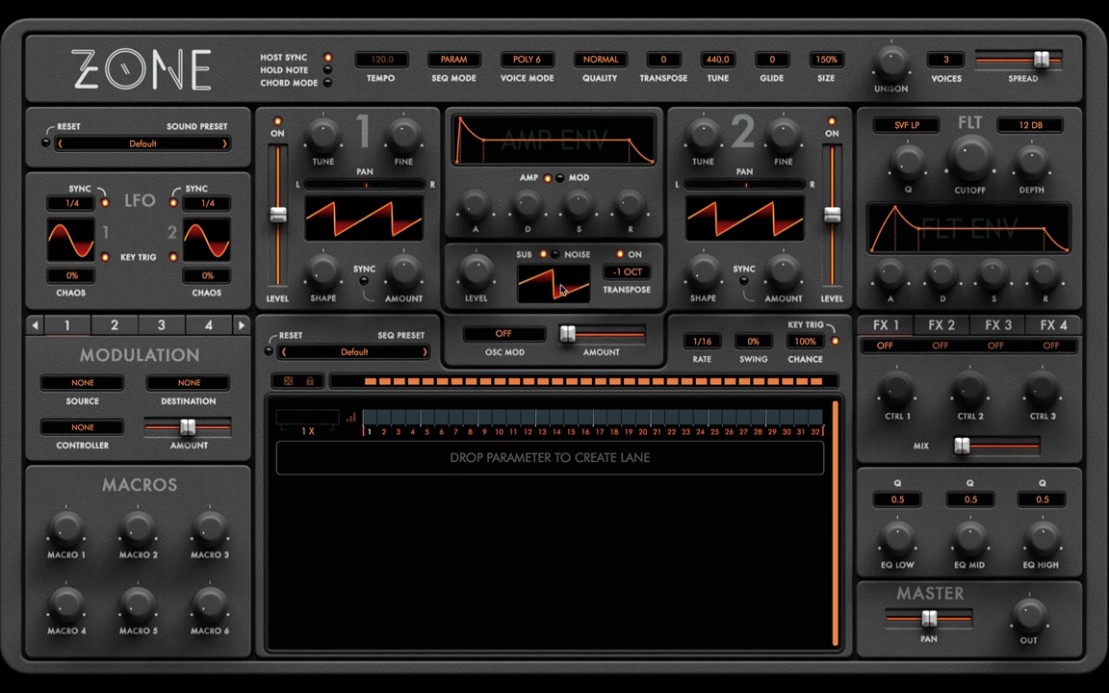
left_click(525, 271)
left_click(614, 274)
left_click(555, 254)
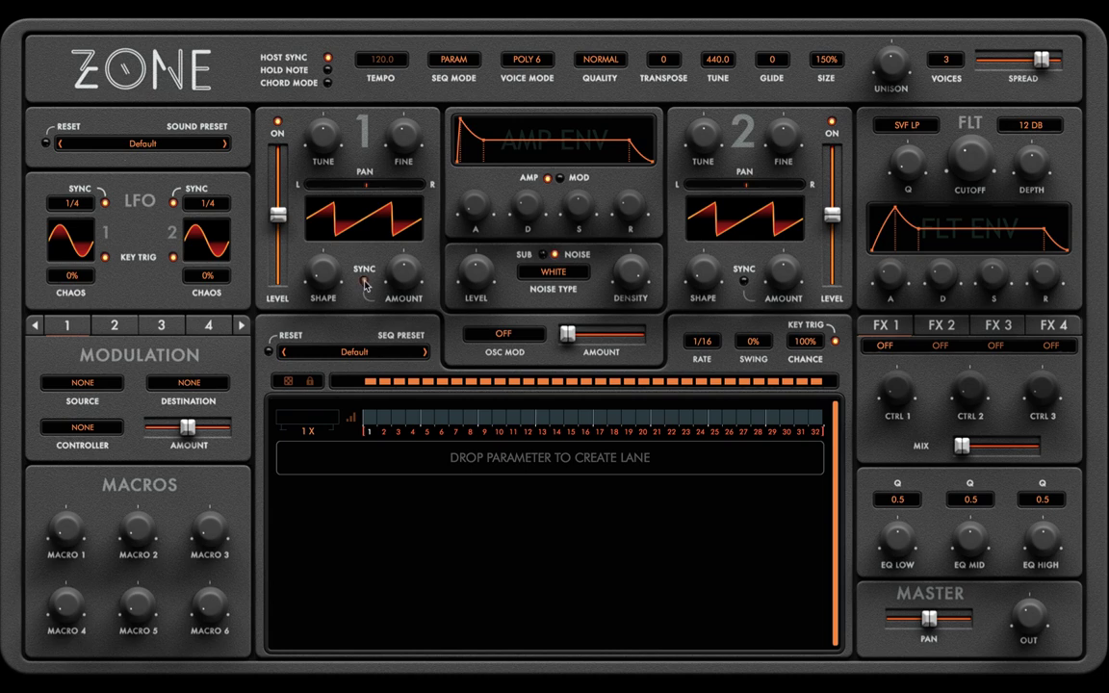
Enable sync on both oscillators and adjust their shape and sync amount to reshape the waveforms.
left_click_drag(305, 245, 356, 193)
left_click_drag(700, 260, 718, 191)
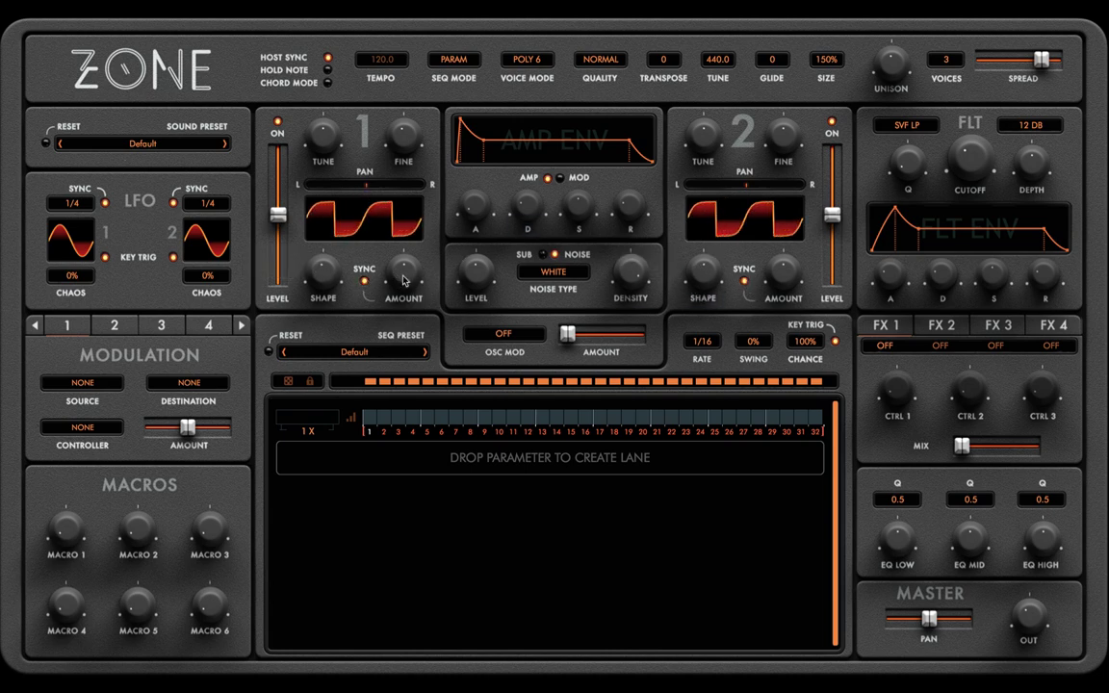
left_click_drag(404, 280, 424, 245)
left_click_drag(783, 273, 818, 196)
left_click_drag(394, 272, 409, 253)
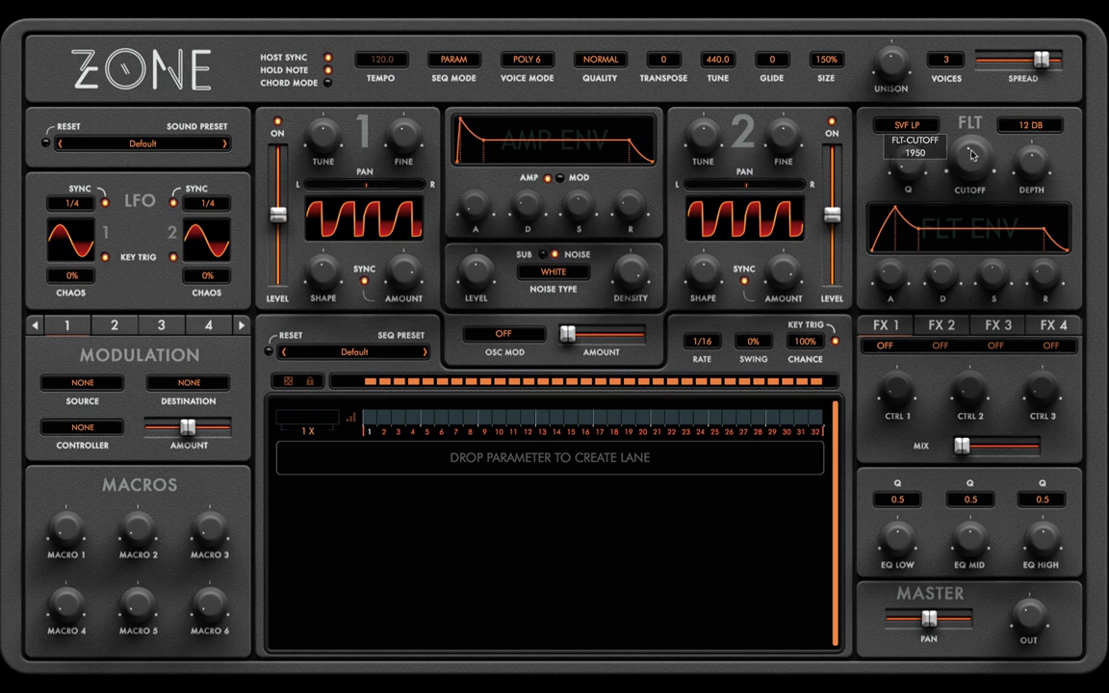
Try the 48 DB slope on the SVF LP filter while sweeping the cutoff.
left_click(1030, 126)
left_click(1037, 178)
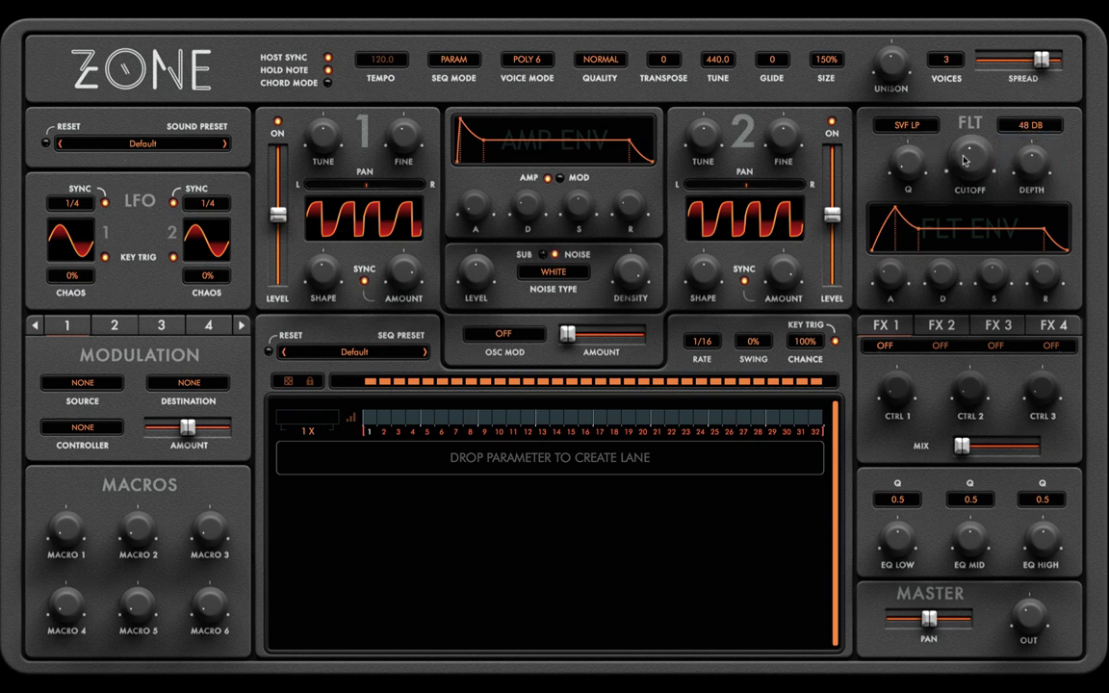
left_click_drag(963, 156, 974, 201)
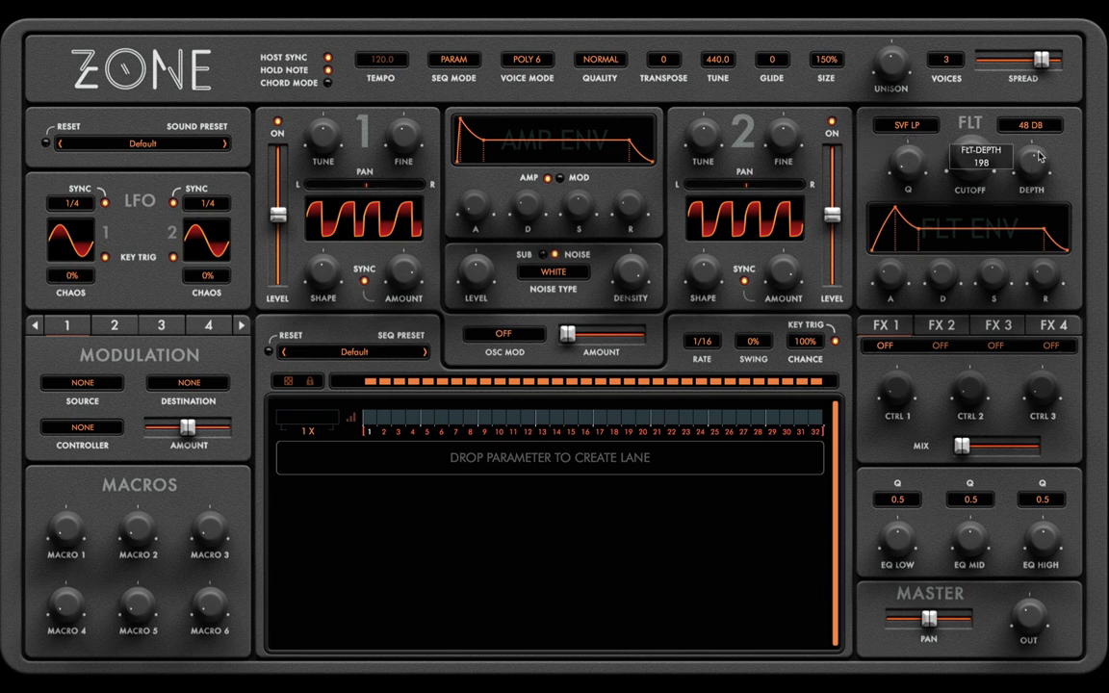
Try the SVF BP and SVF HP filter types with the 48 DB slope.
left_click(907, 125)
left_click(922, 173)
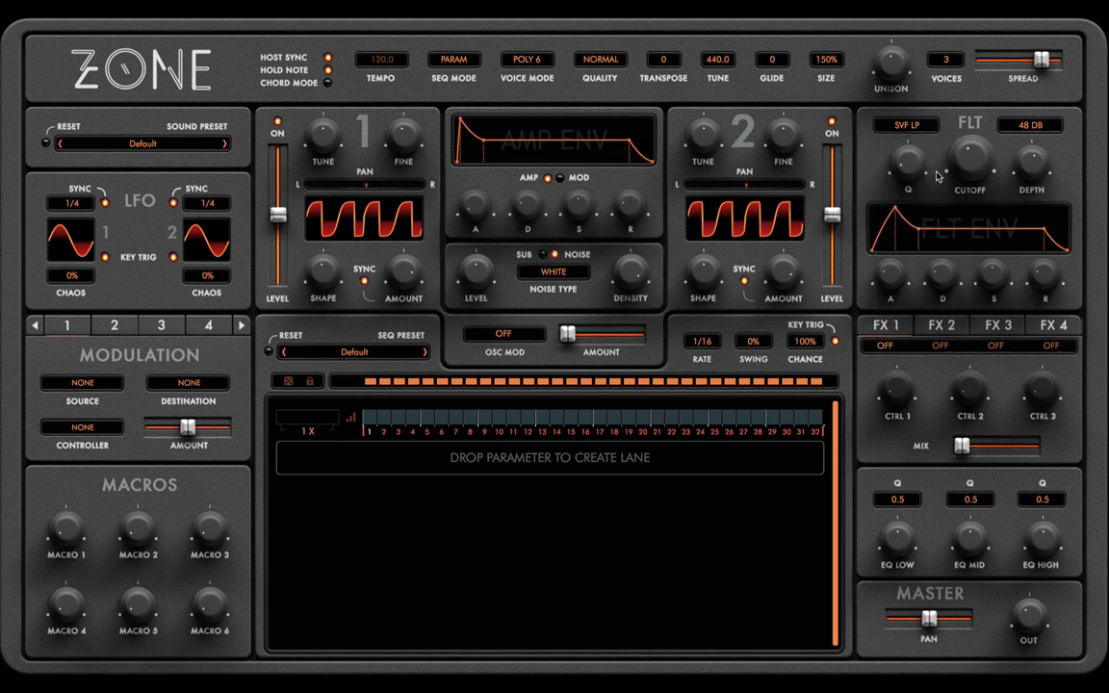
left_click(1028, 125)
left_click(906, 125)
left_click(907, 125)
left_click(905, 190)
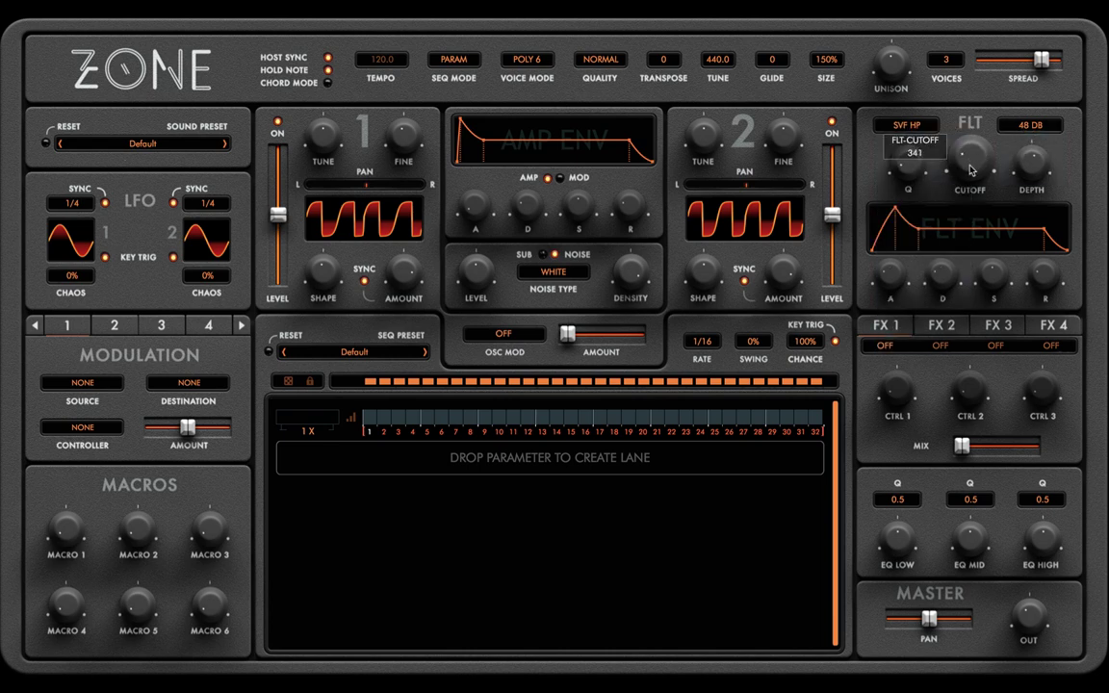
Try the SVF PEAK and SAL-K LP filter types.
left_click(907, 125)
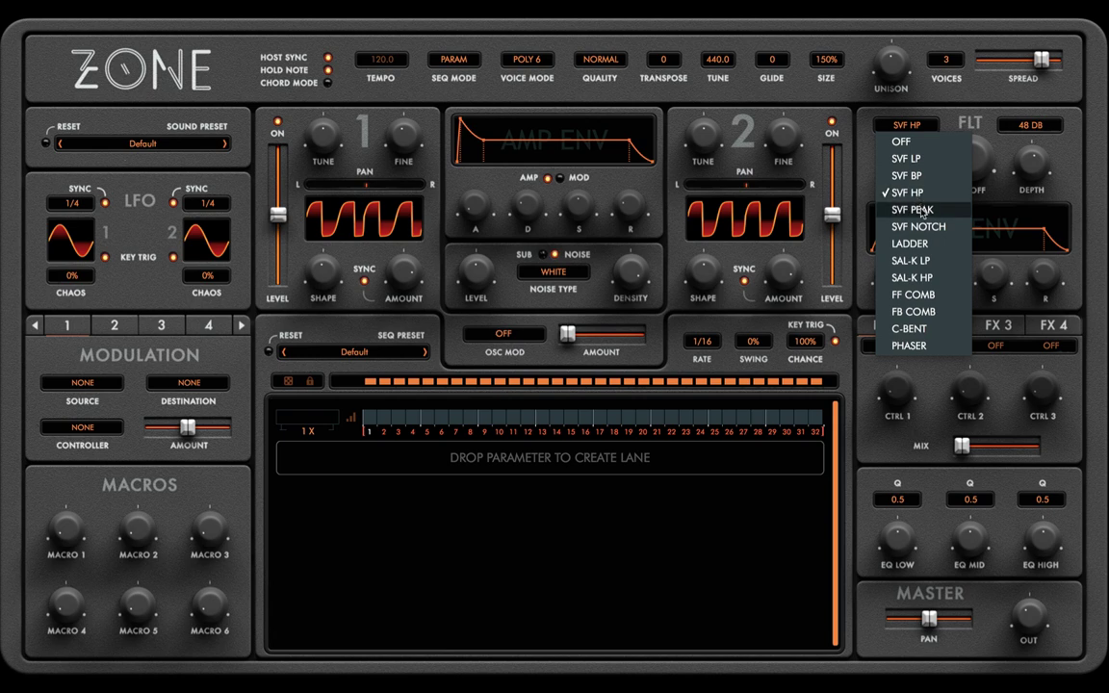
left_click(913, 208)
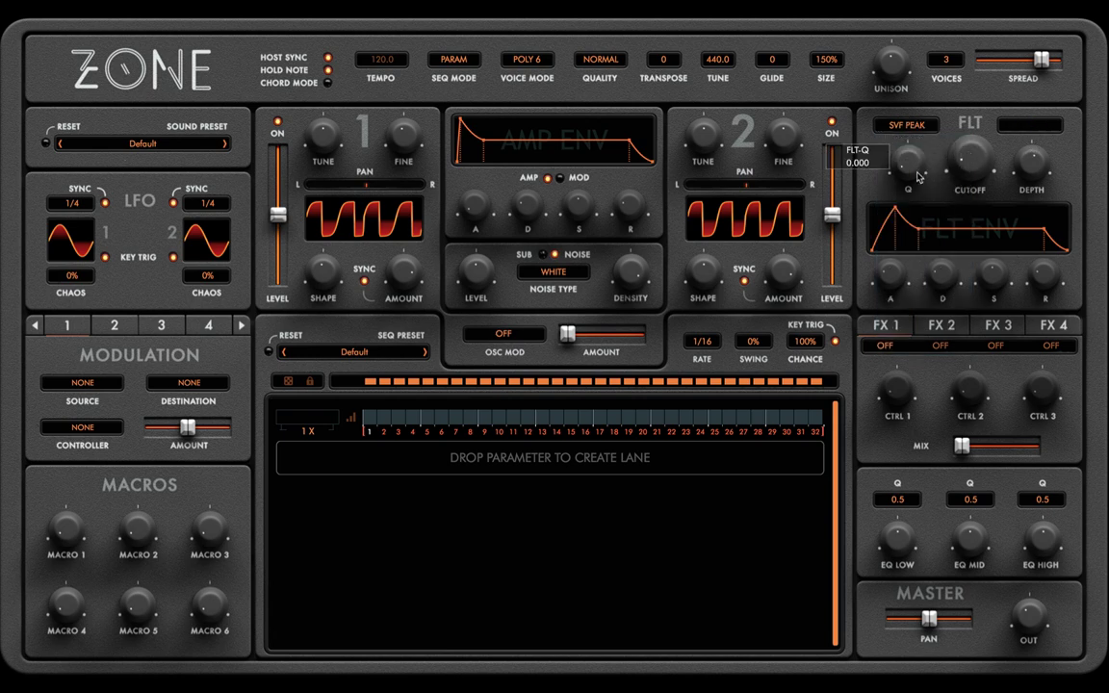
left_click(907, 125)
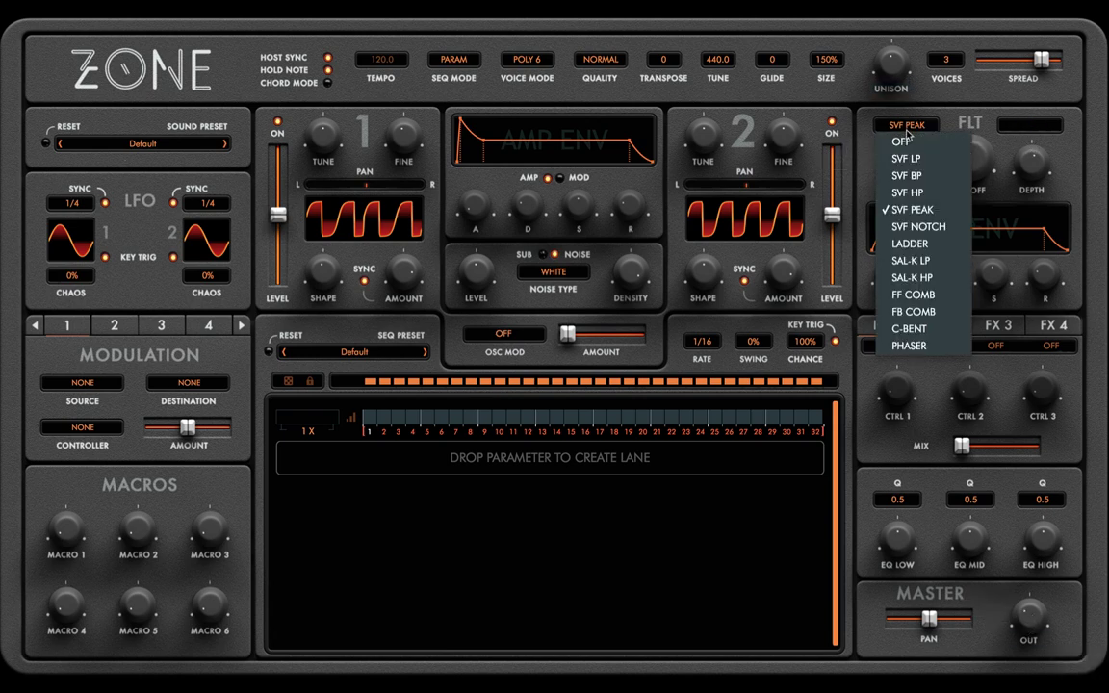
left_click(913, 276)
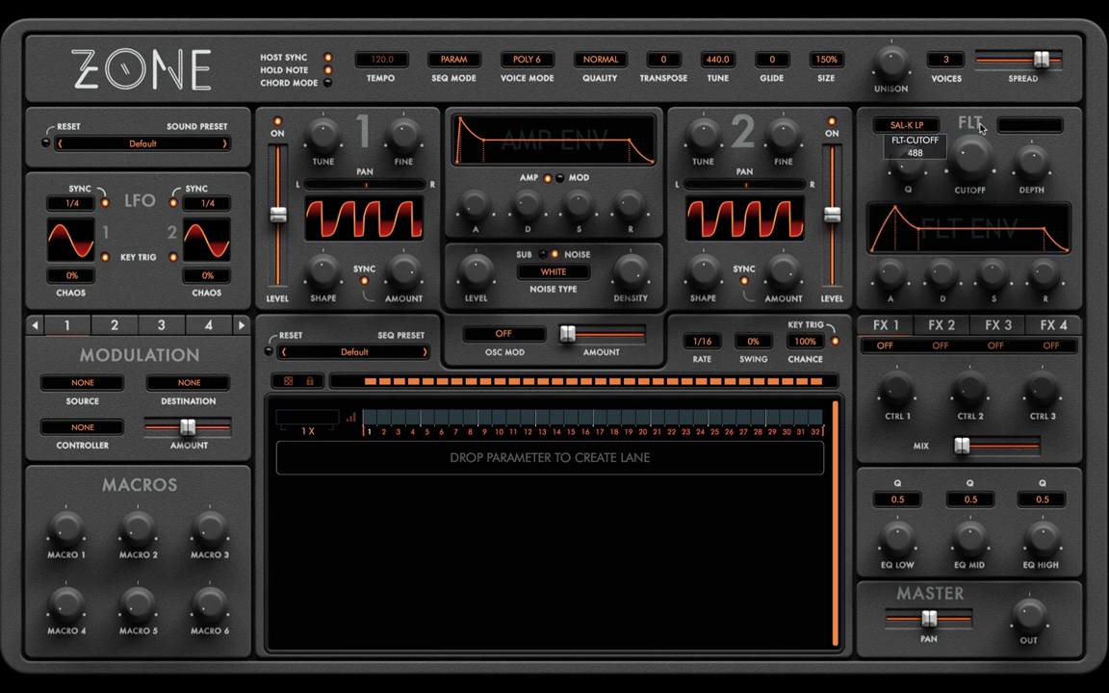
Try the FF COMB, FB COMB and C-BENT filter types.
left_click(915, 127)
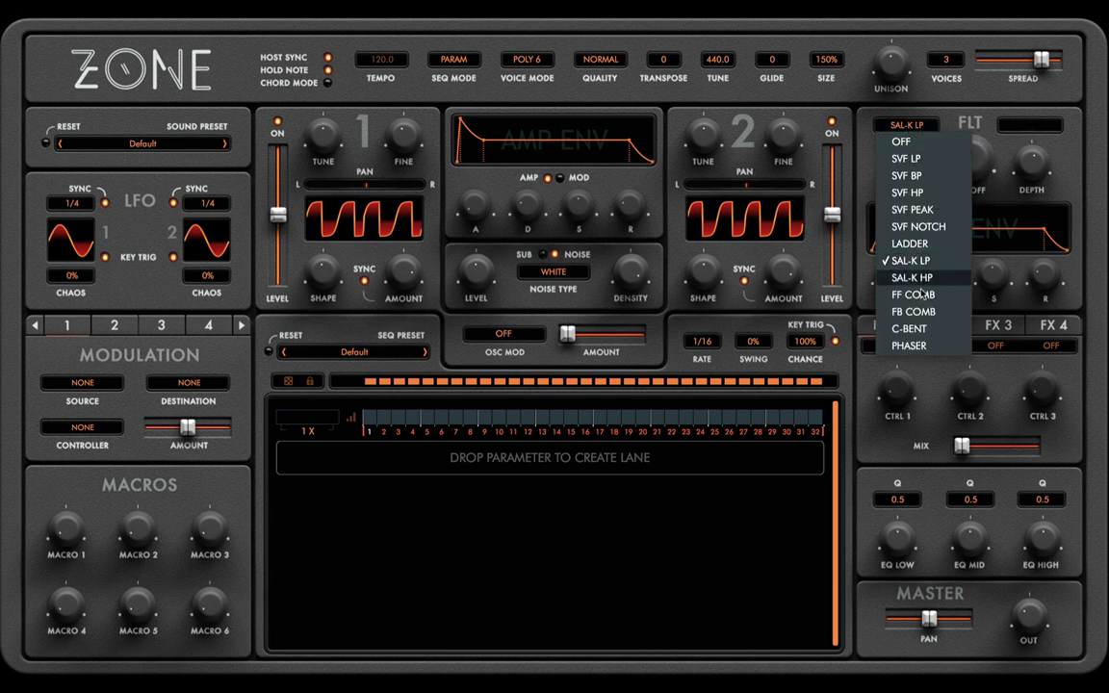
left_click(913, 294)
left_click(906, 125)
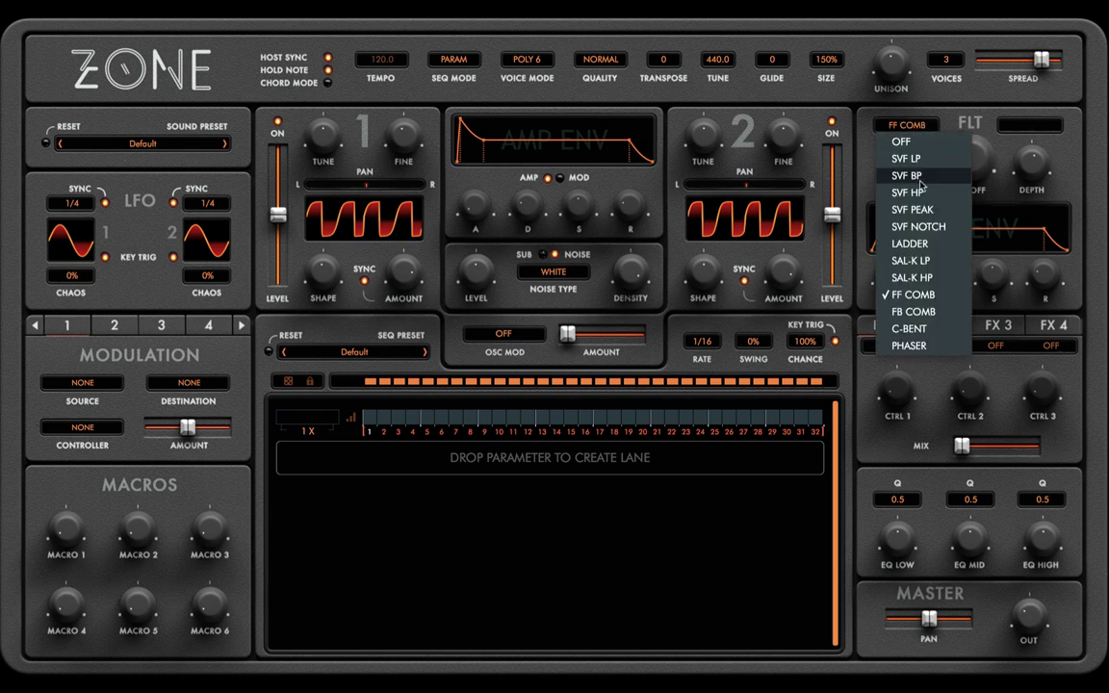
left_click(913, 311)
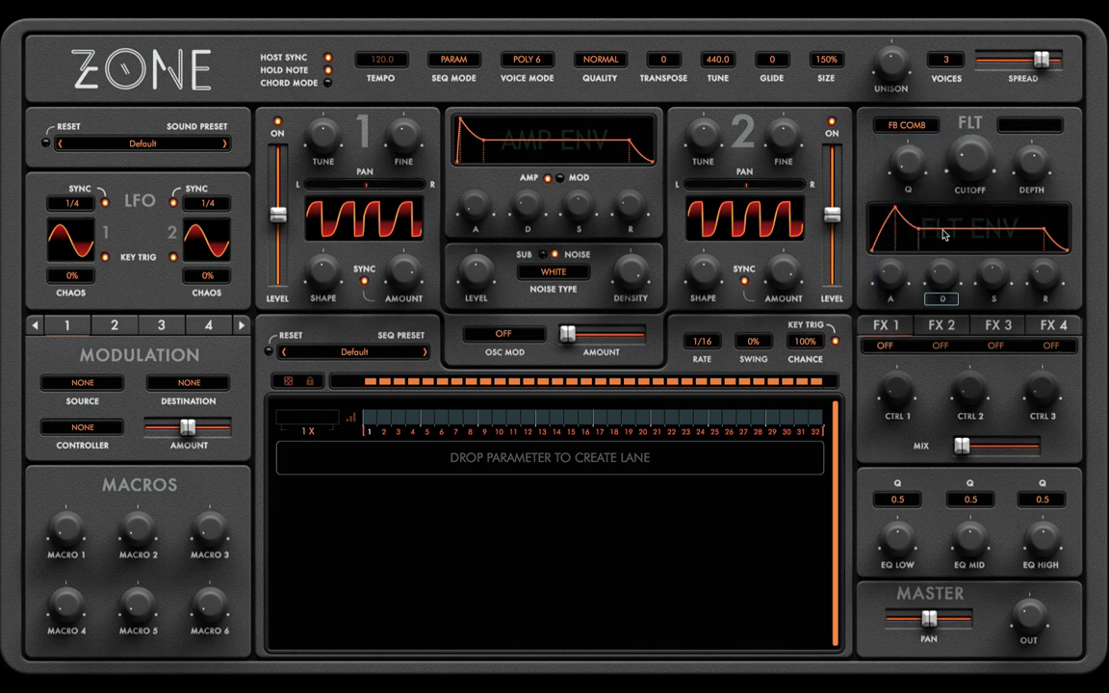
left_click(917, 126)
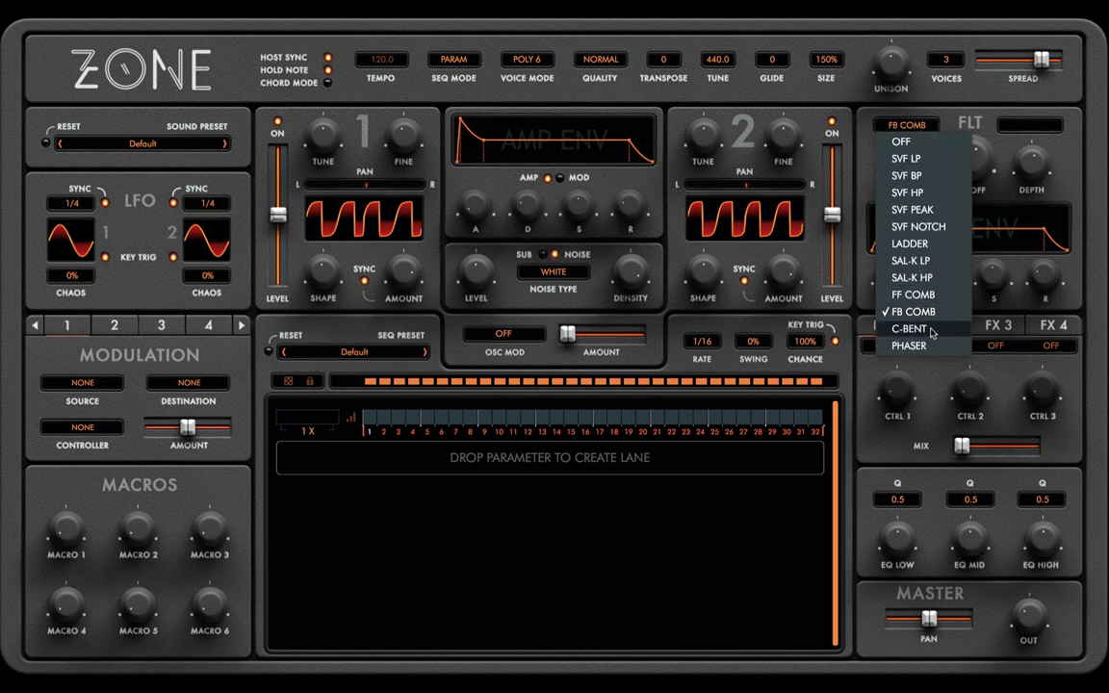
left_click(910, 329)
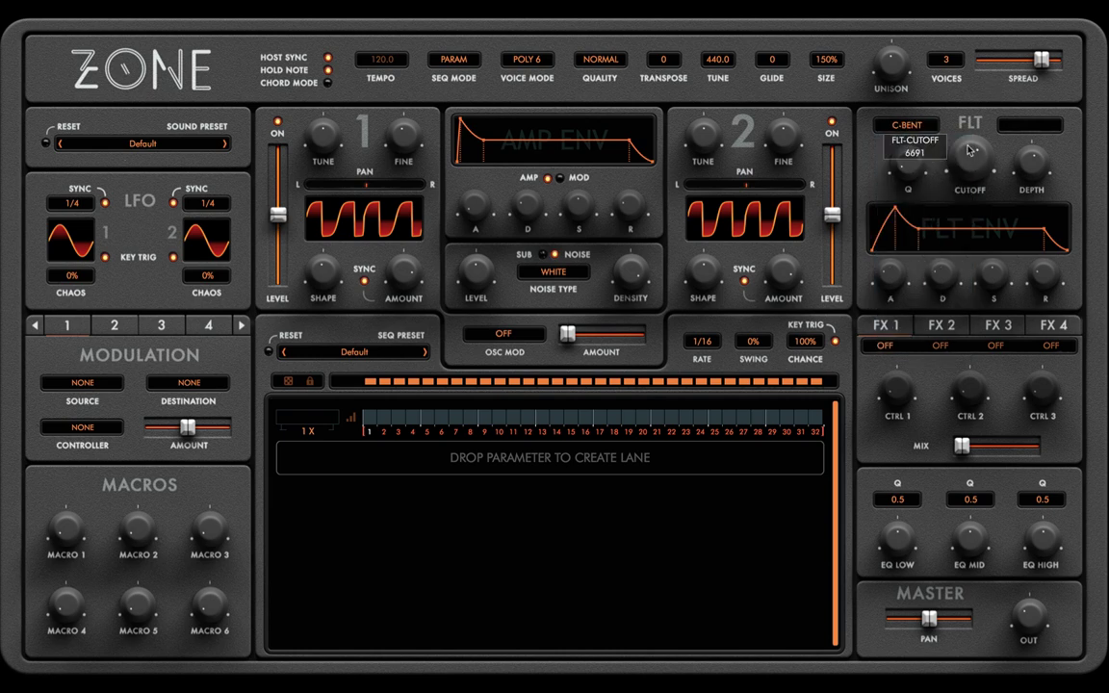
Set the filter type to LADDER, try its second variant and choose TYPE 3.
left_click(907, 125)
left_click(926, 244)
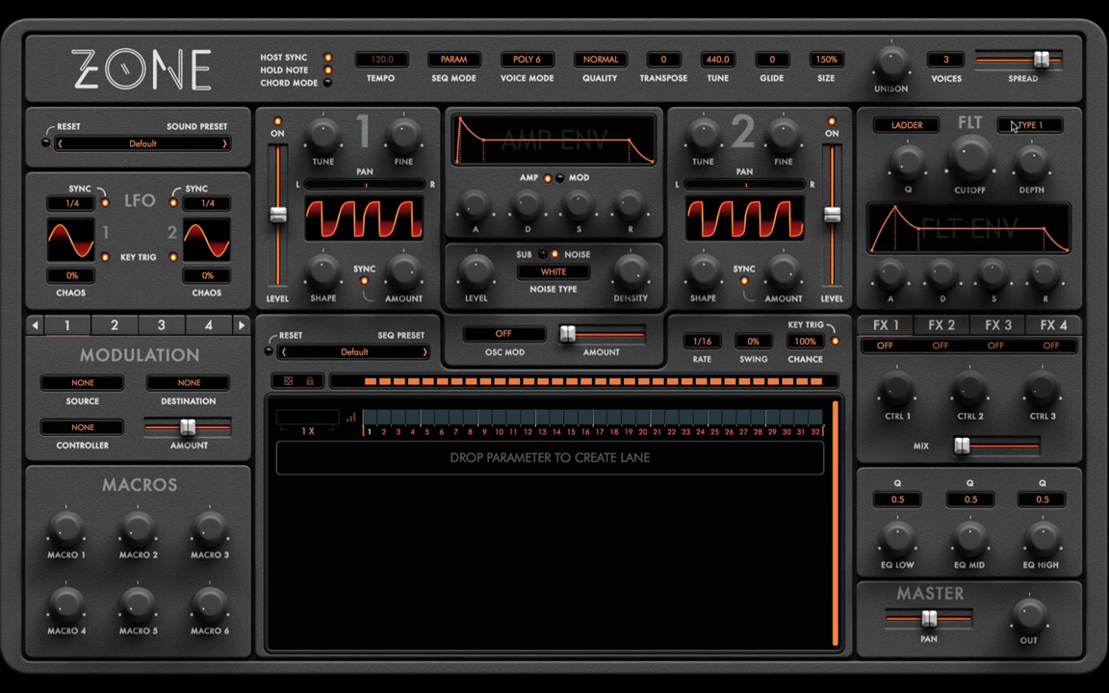
left_click(1025, 125)
left_click(1028, 158)
left_click(1028, 125)
left_click(1034, 177)
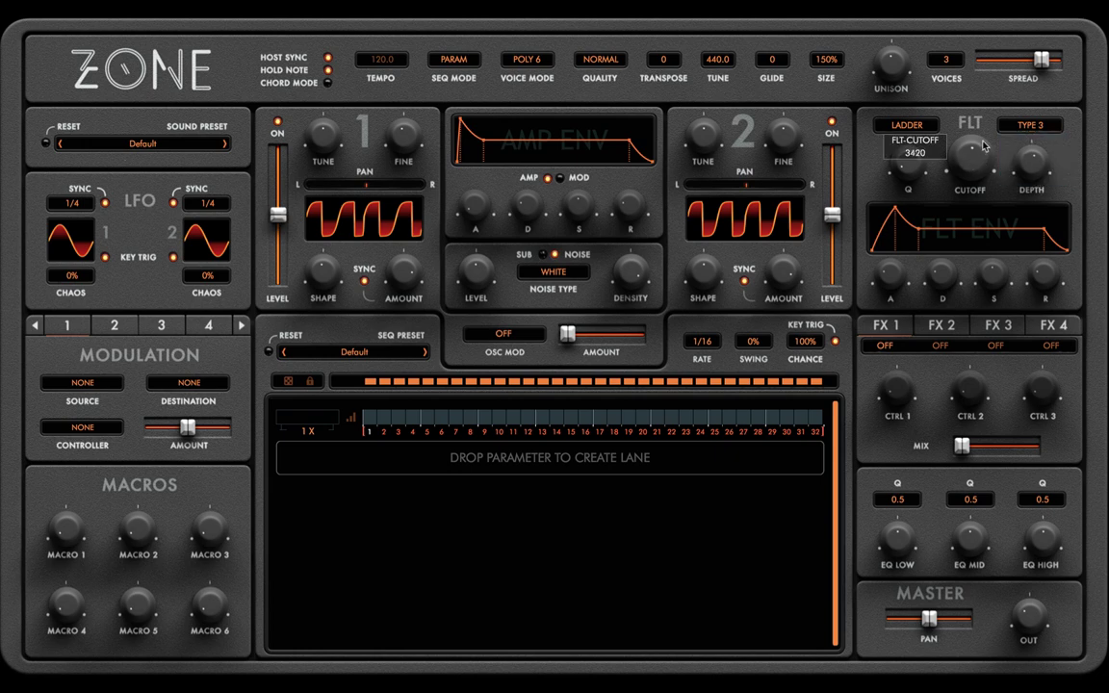
Raise the filter Q to about 0.807 and sweep the cutoff, finishing with note hold turned off.
left_click_drag(916, 169, 971, 23)
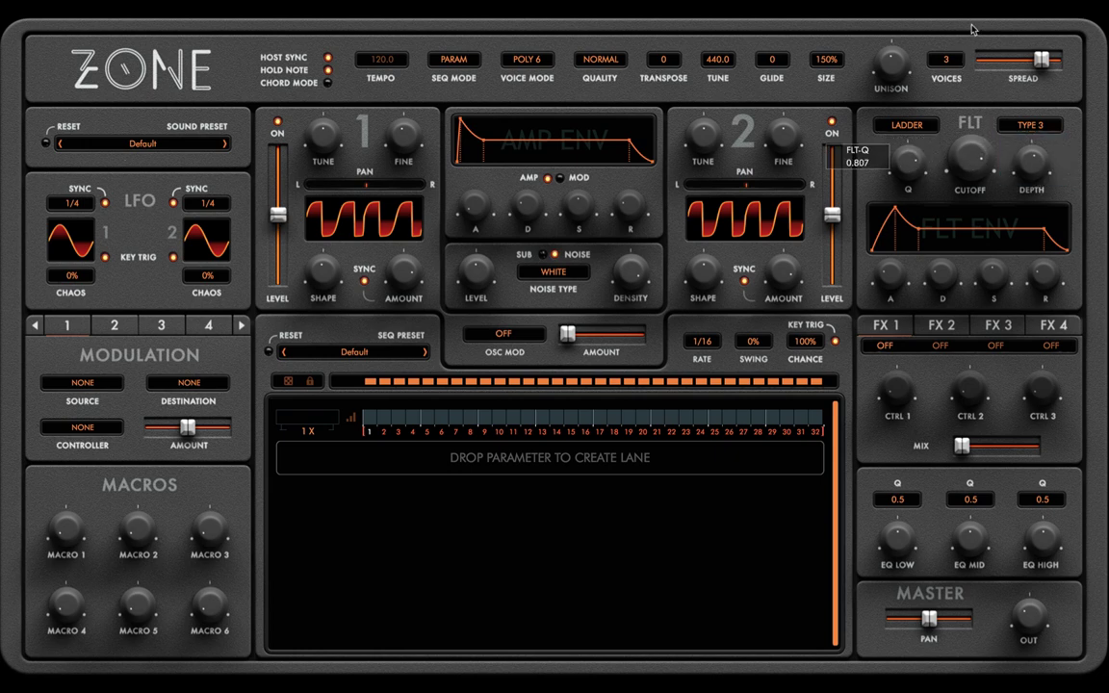
left_click_drag(981, 136, 948, 212)
mouse_move(967, 150)
left_mouse_down()
mouse_move(960, 175)
mouse_move(966, 150)
left_mouse_up()
left_click(327, 69)
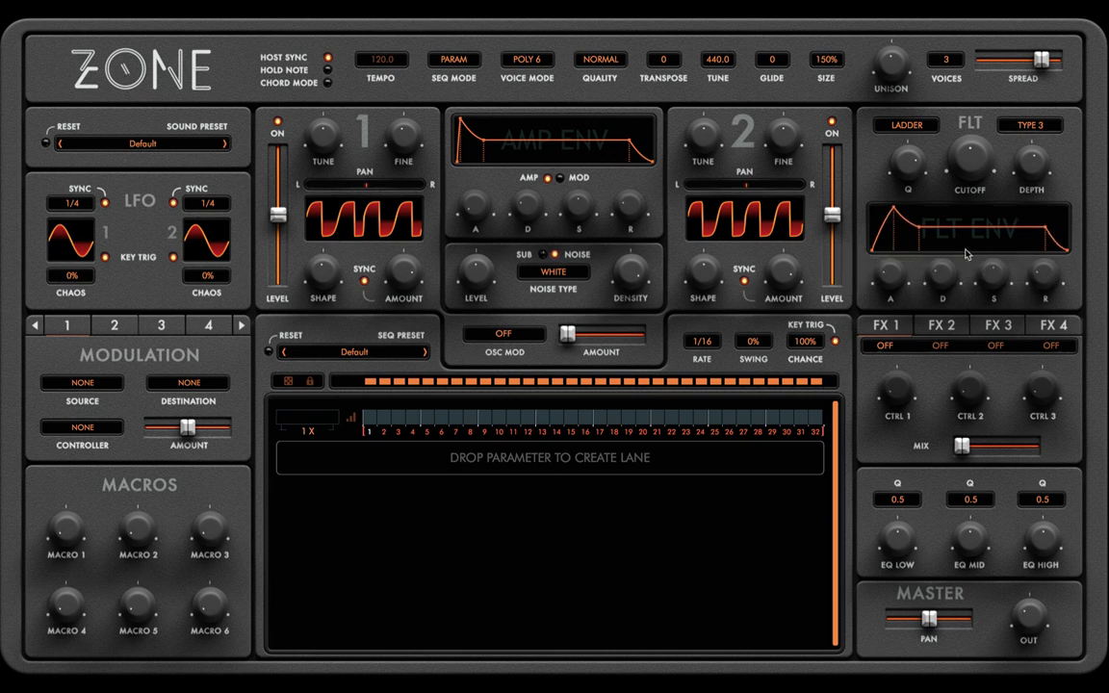
Set modulation slot 1 to route LFO 1 to the OSC1-SHPE destination.
left_click(83, 382)
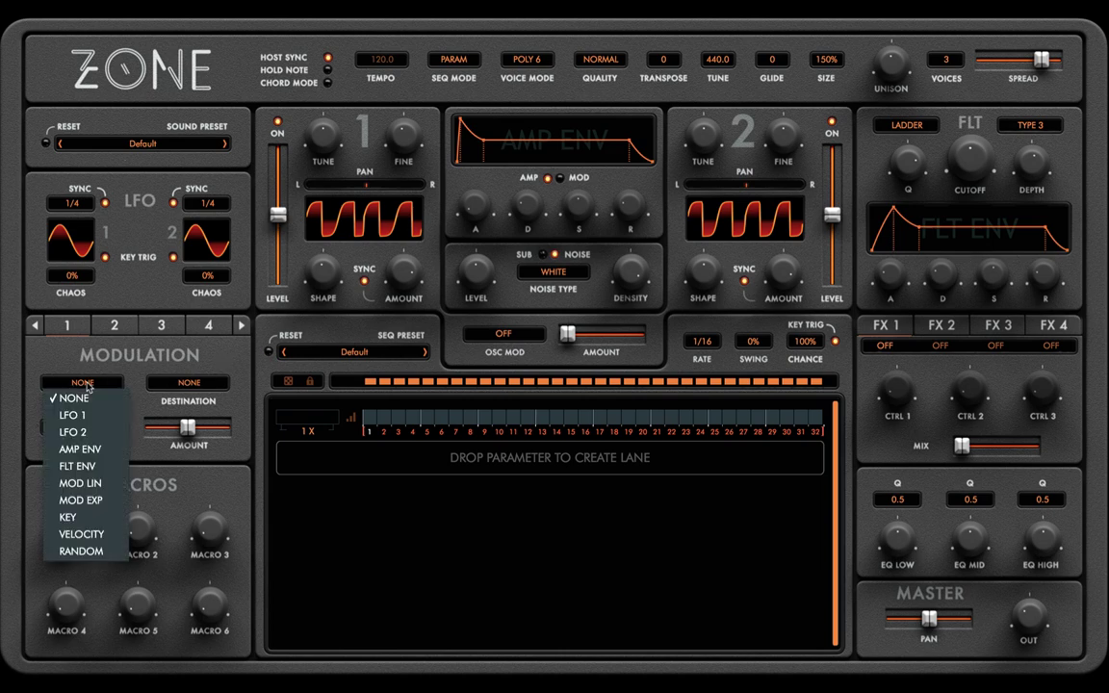
left_click(84, 413)
left_click(196, 383)
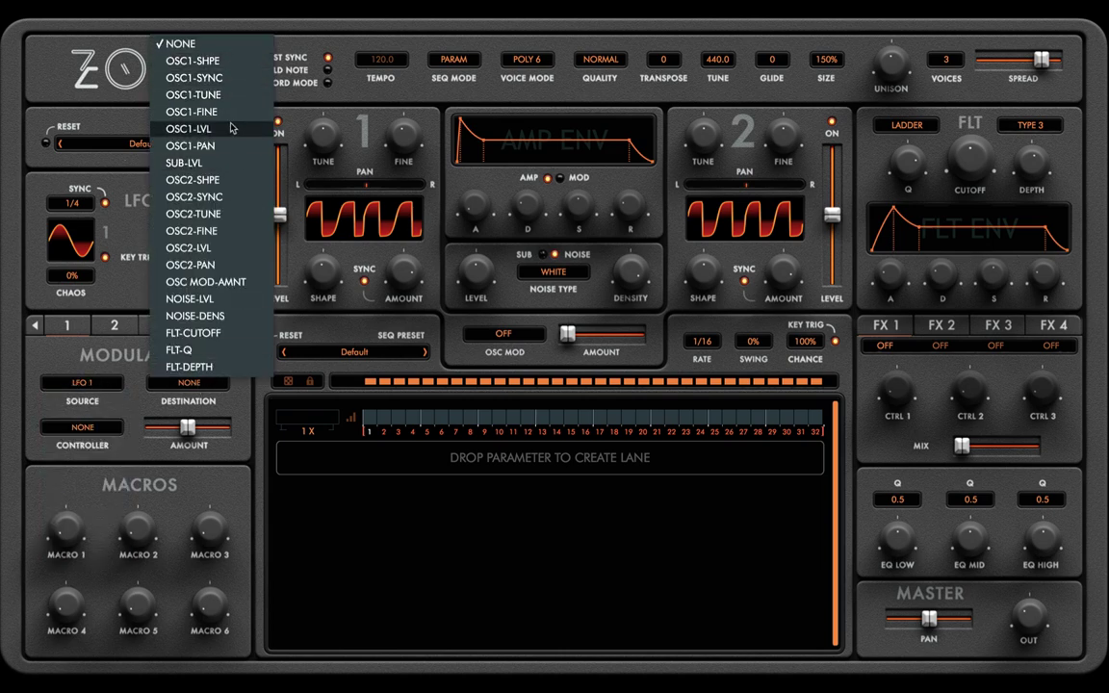
left_click(217, 64)
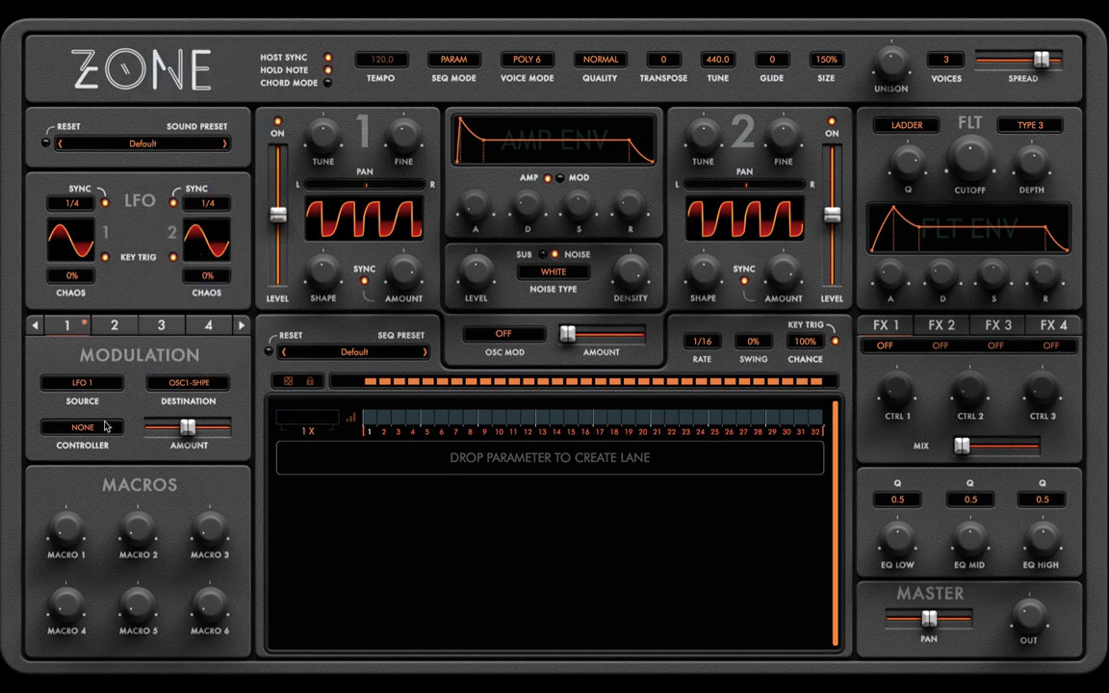
Raise modulation slot 1's amount to maximum and change its destination to FLT-CUTOFF.
left_click_drag(188, 426, 225, 430)
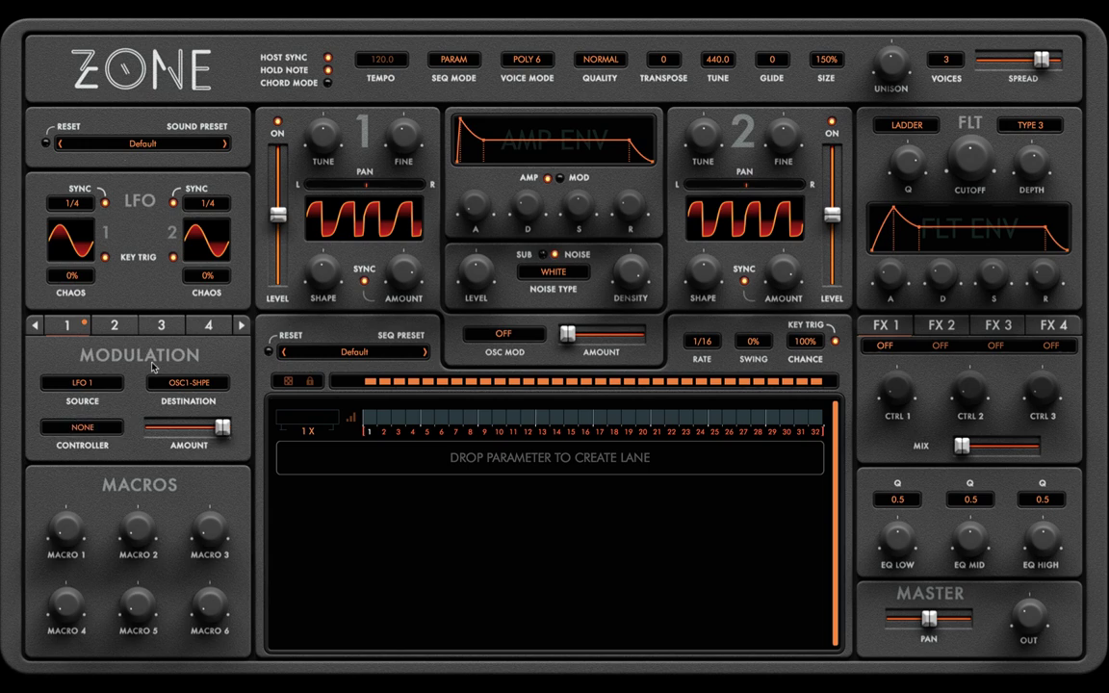
left_click(186, 383)
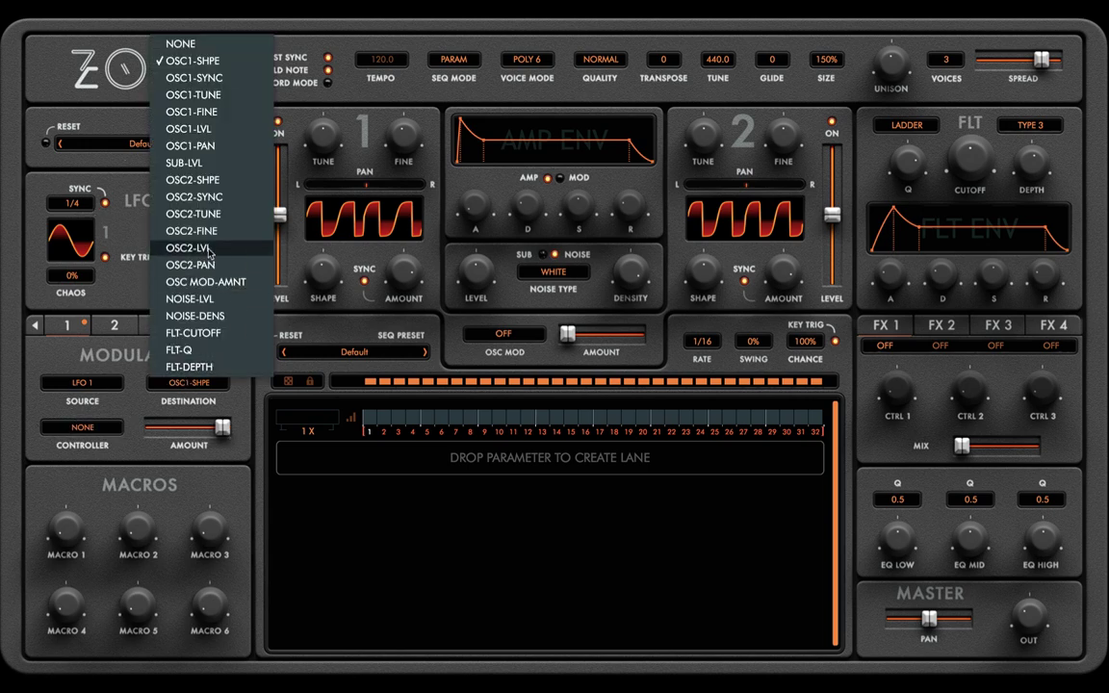
left_click(198, 356)
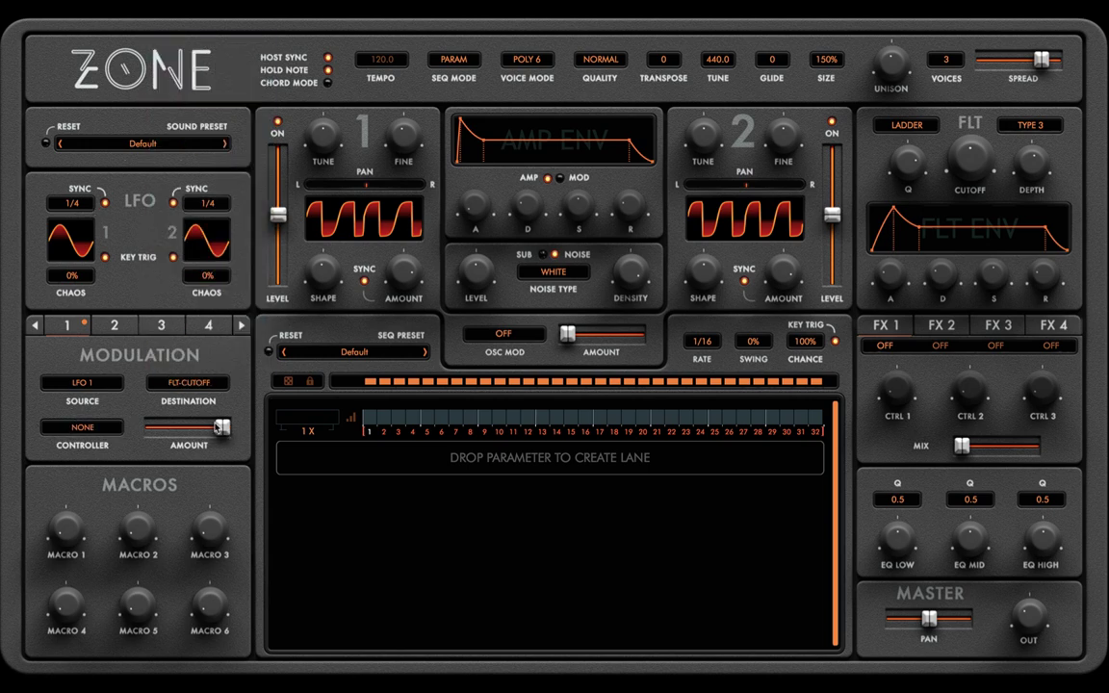
Try different LFO 1 sync rates including 1/128, finishing at 1/16.
left_click(81, 203)
left_click(78, 219)
left_click(83, 206)
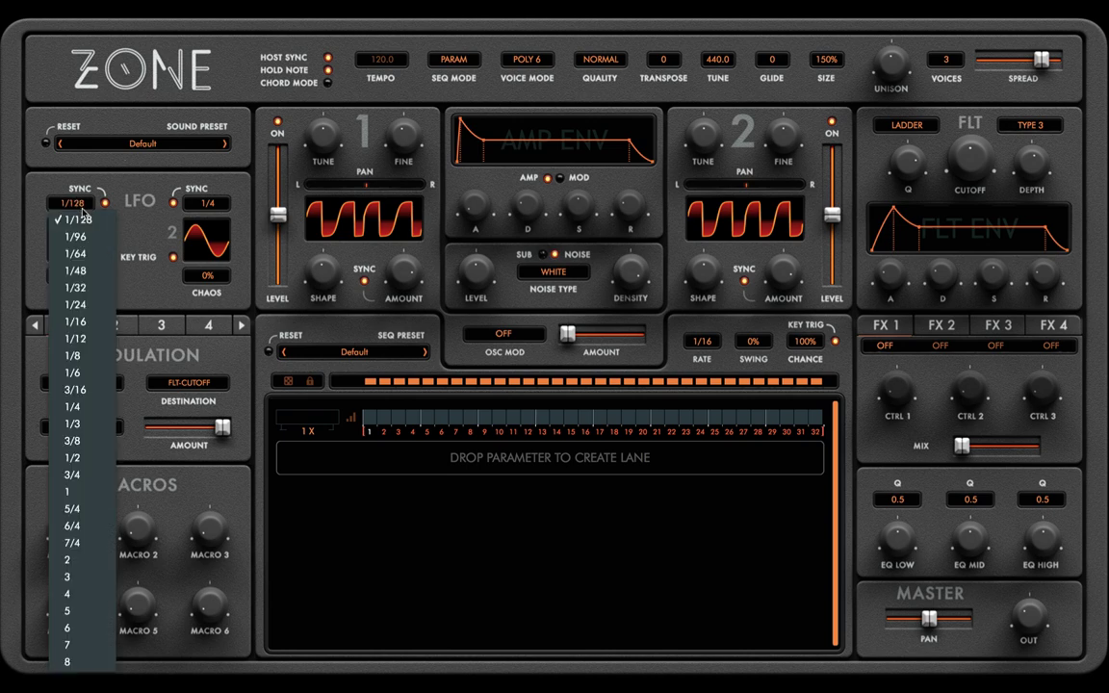
left_click(81, 235)
left_click_drag(81, 214, 78, 240)
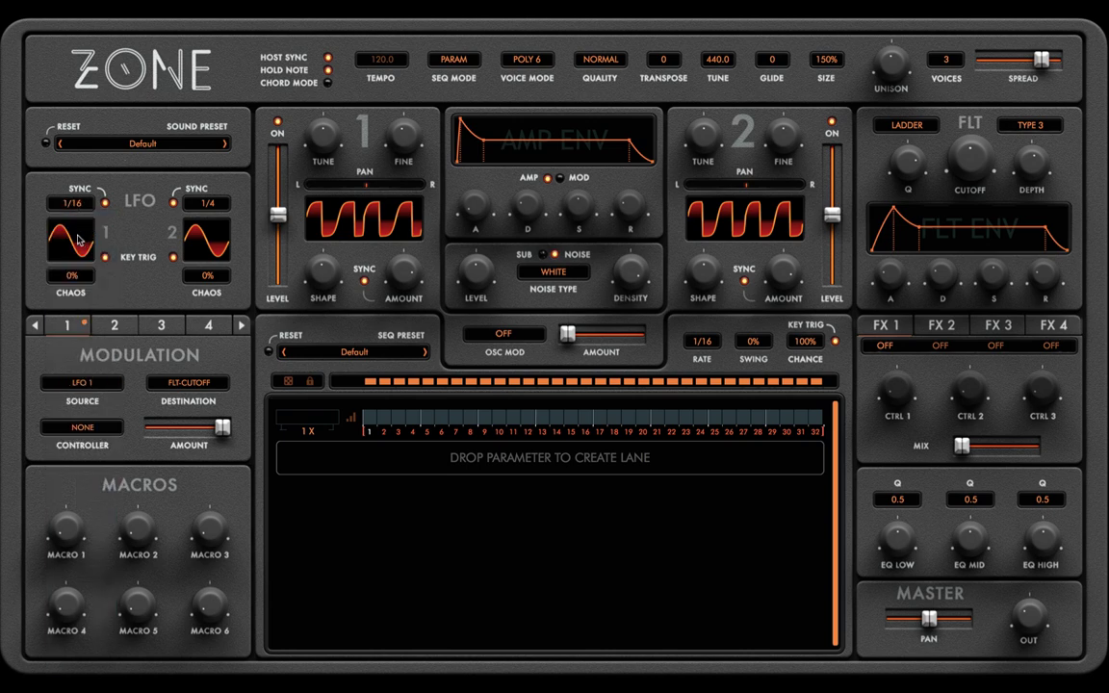
Try several LFO 1 waveforms, choose BROKEN SAW and set the LFO 1 rate to 1/24.
left_click(79, 248)
left_click(125, 405)
left_click(85, 234)
left_click(149, 374)
left_click(74, 248)
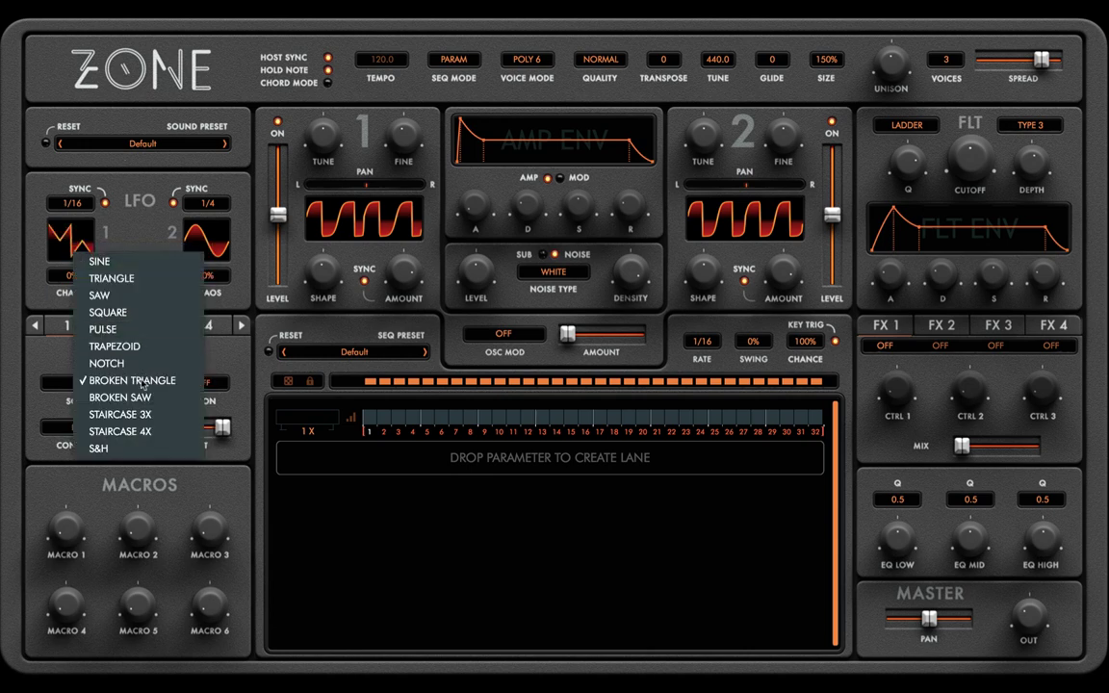
left_click(140, 394)
left_click_drag(79, 208, 88, 196)
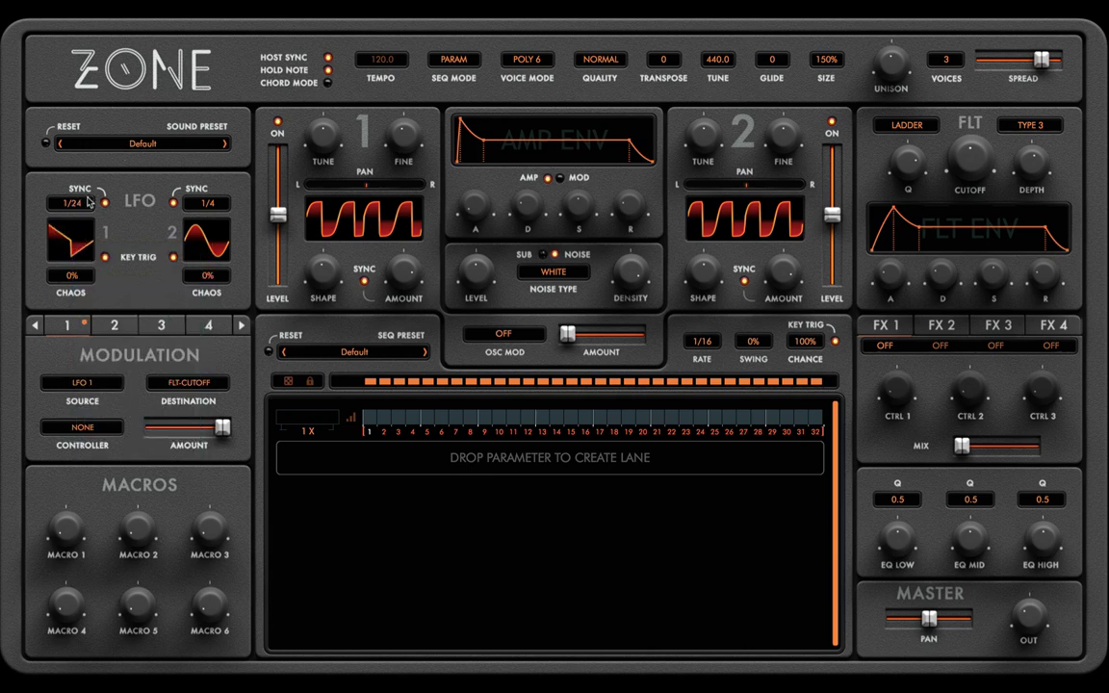
Browse the other modulation slots and set slot 2 to route LFO 2 to FLT-Q with an amount of 1.000.
left_click(115, 326)
left_click(160, 329)
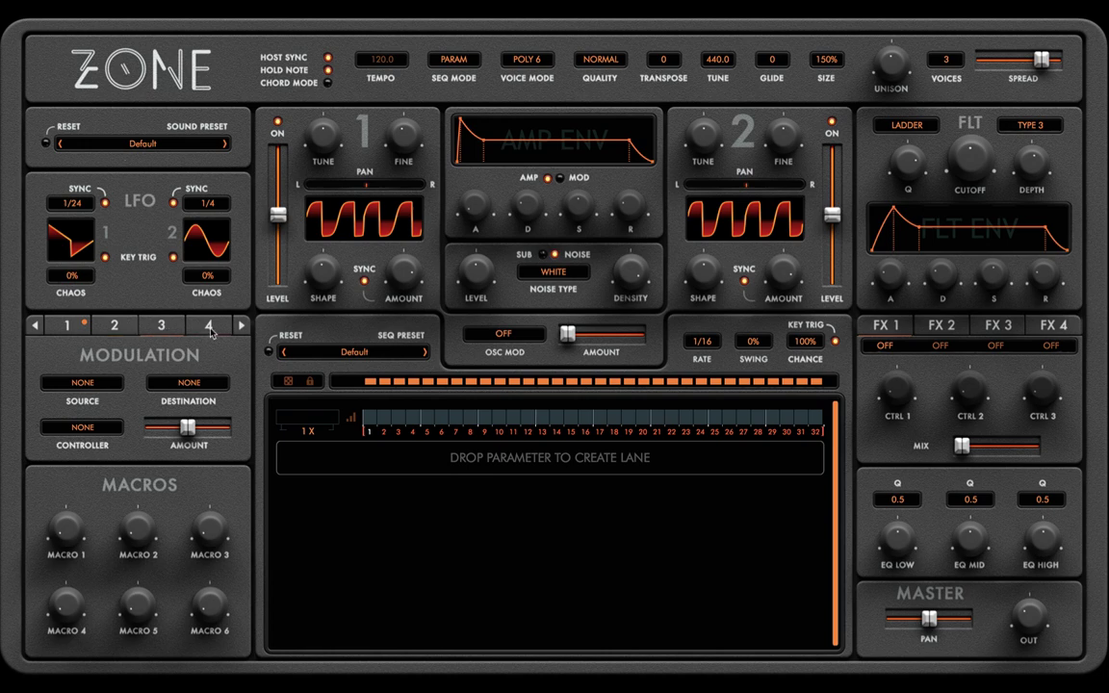
left_click(208, 328)
left_click(241, 325)
left_click(34, 327)
left_click(84, 383)
left_click(101, 438)
left_click(189, 384)
left_click(196, 322)
left_click_drag(195, 421, 230, 423)
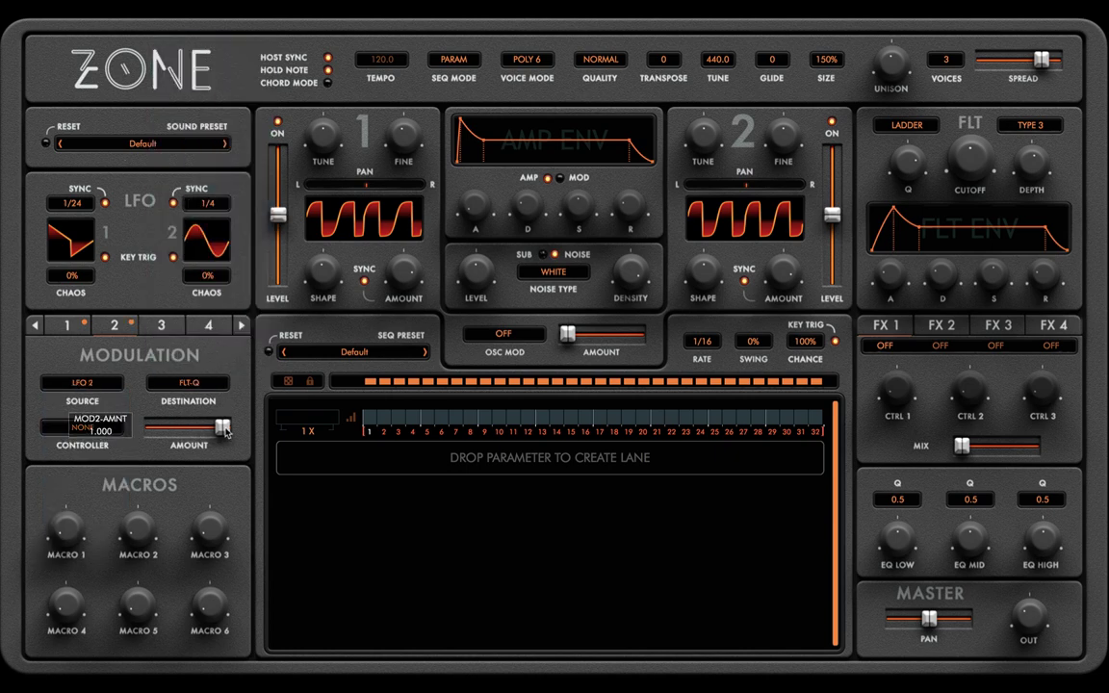
Set LFO 2's rate to 1/48 and the chaos to 24% for LFO 1 and 31% for LFO 2.
left_click_drag(221, 204, 228, 171)
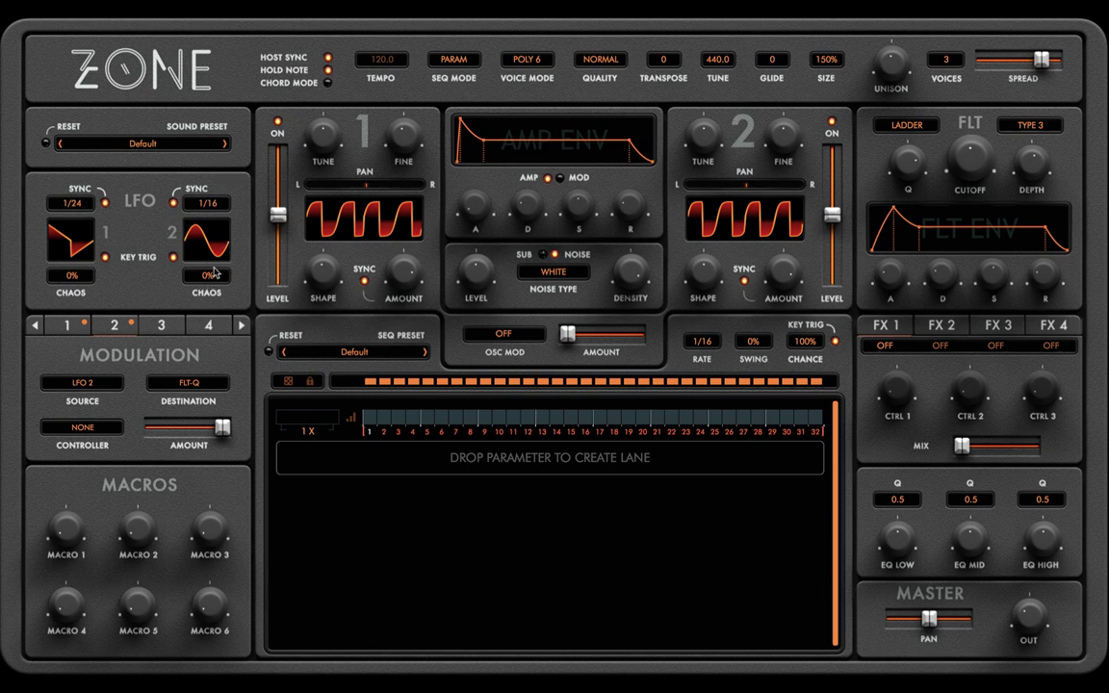
left_click_drag(216, 274, 187, 253)
left_click_drag(83, 260, 100, 232)
left_click_drag(231, 203, 224, 197)
left_click_drag(212, 280, 233, 197)
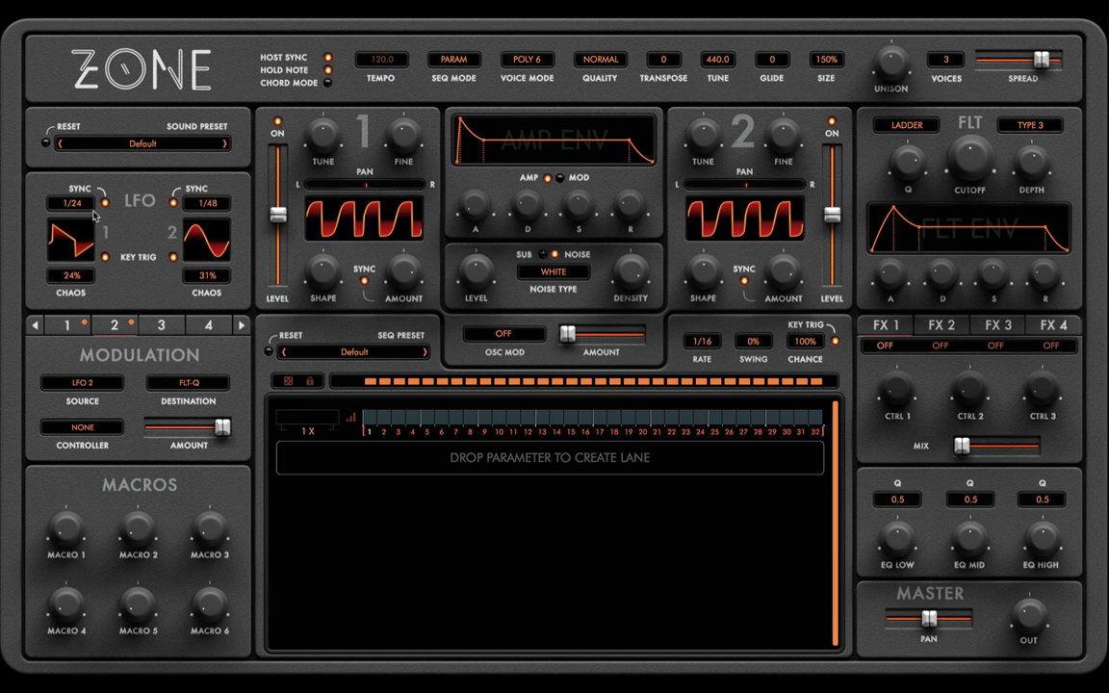
Turn off tempo sync for both LFOs, with rates of 11.9 Hz for LFO 1 and 26.2 Hz for LFO 2.
left_click(225, 241)
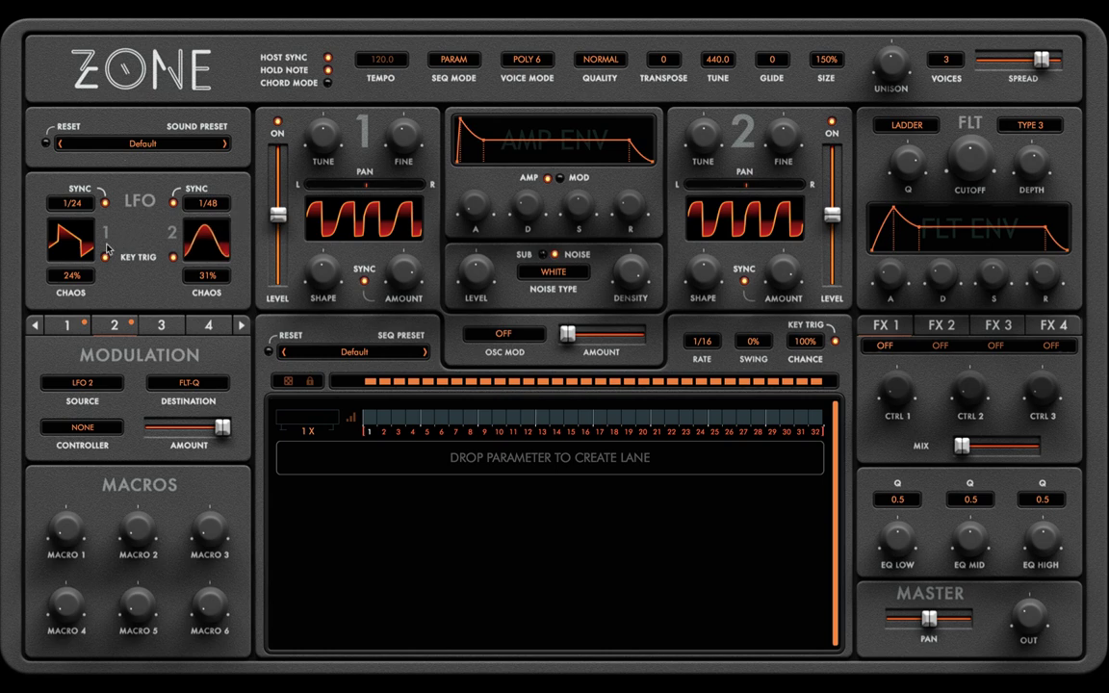
left_click(172, 258)
left_click(104, 199)
left_click(174, 203)
left_click_drag(64, 202, 106, 151)
left_click_drag(101, 183, 136, 215)
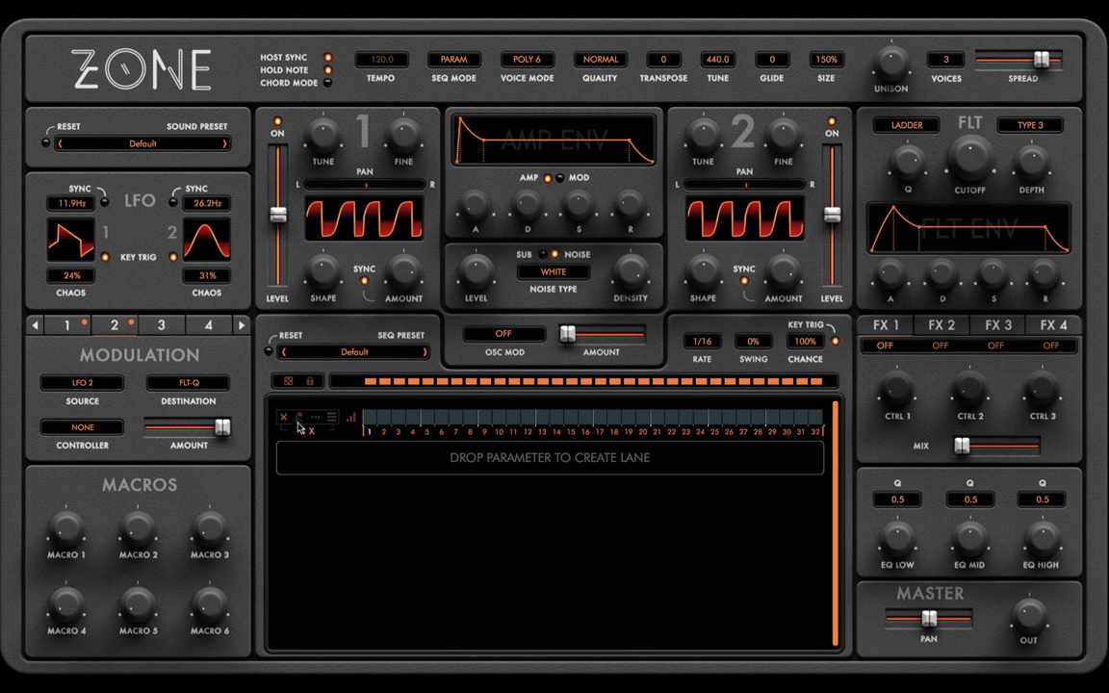
Assign the LFO1-FREQ parameter to the empty sequencer lane.
left_click(316, 420)
mouse_move(385, 267)
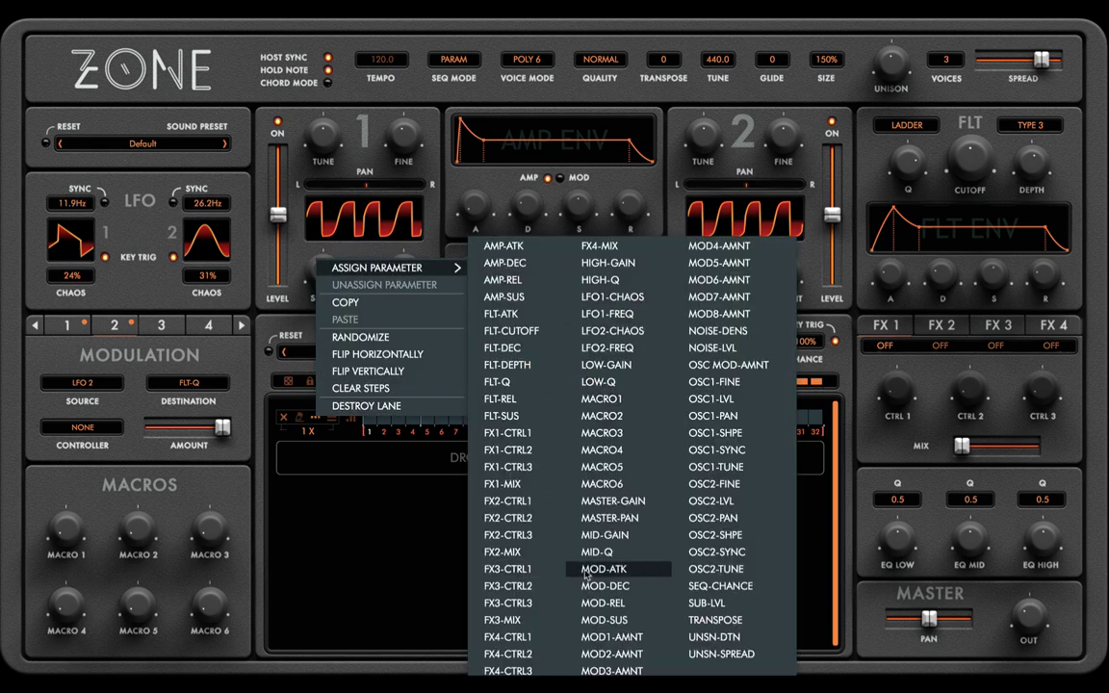
left_click(625, 322)
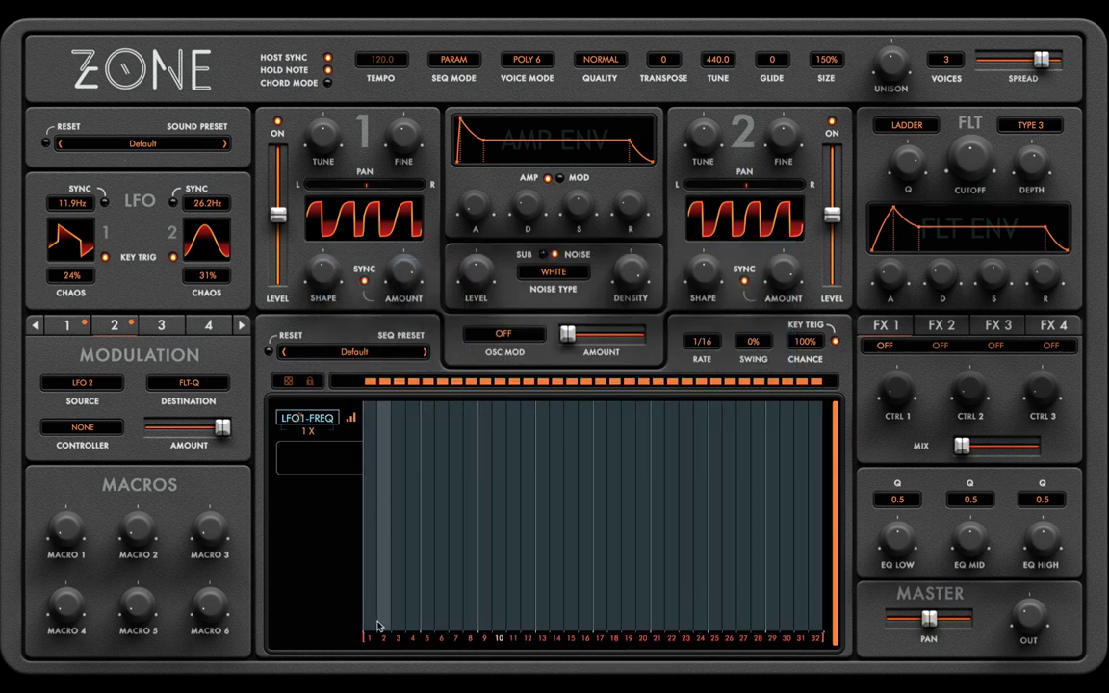
Draw a rising ramp across the LFO1-FREQ lane's 32 steps, steeper from about step 18, and collapse the lane.
left_click_drag(390, 627, 789, 454)
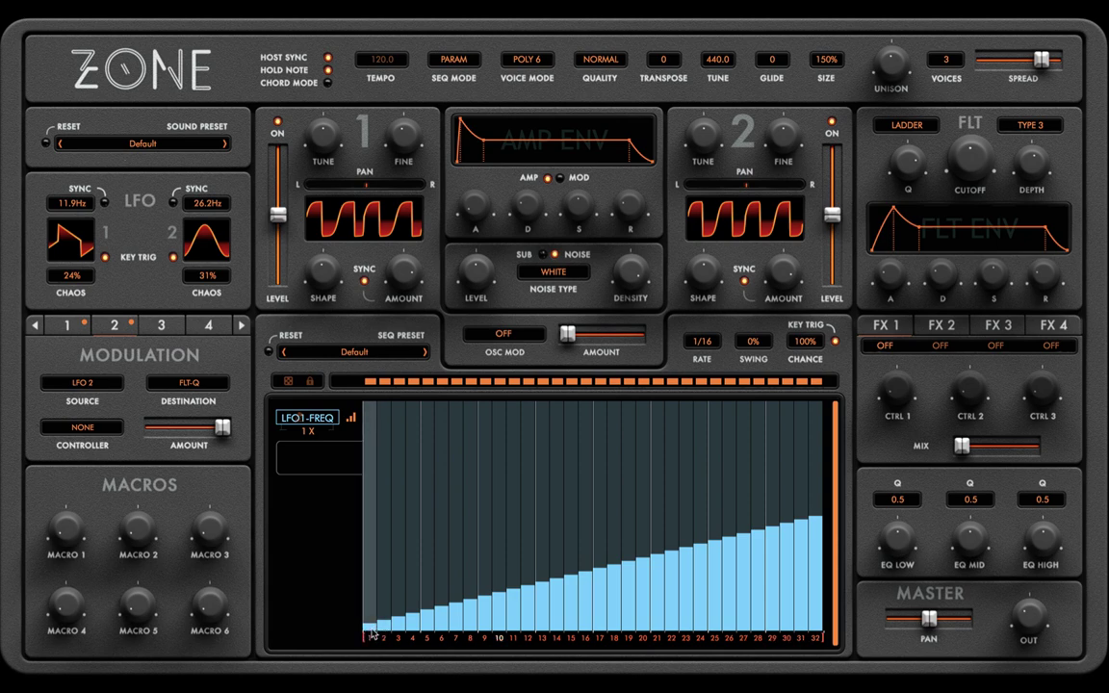
left_click_drag(376, 630, 816, 408)
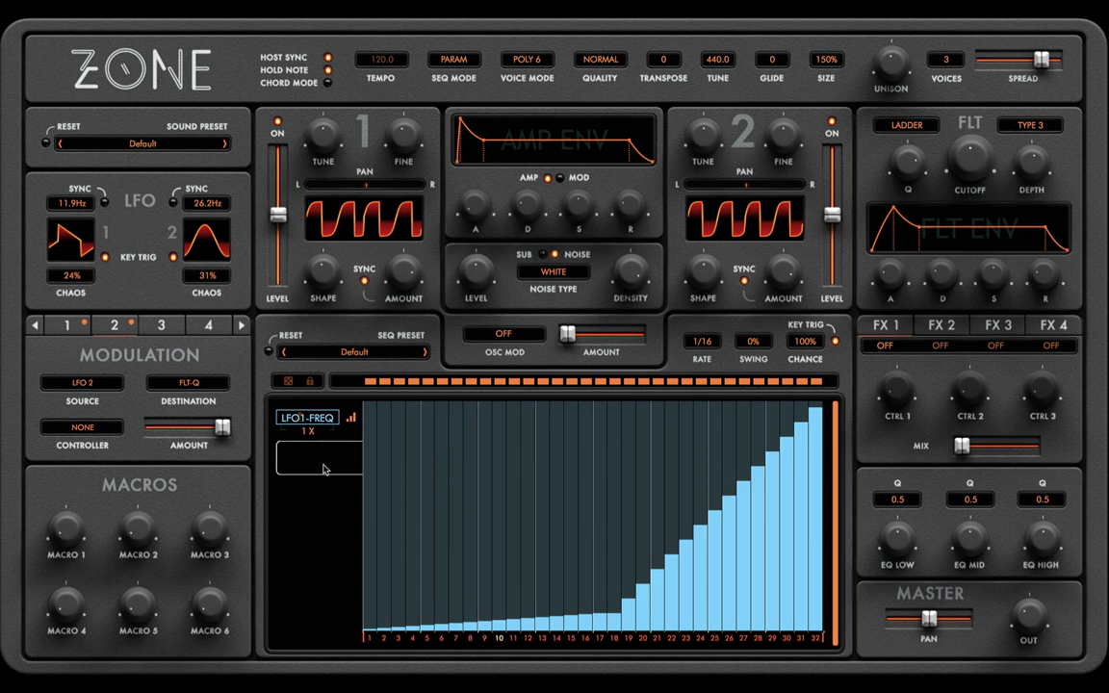
mouse_move(330, 421)
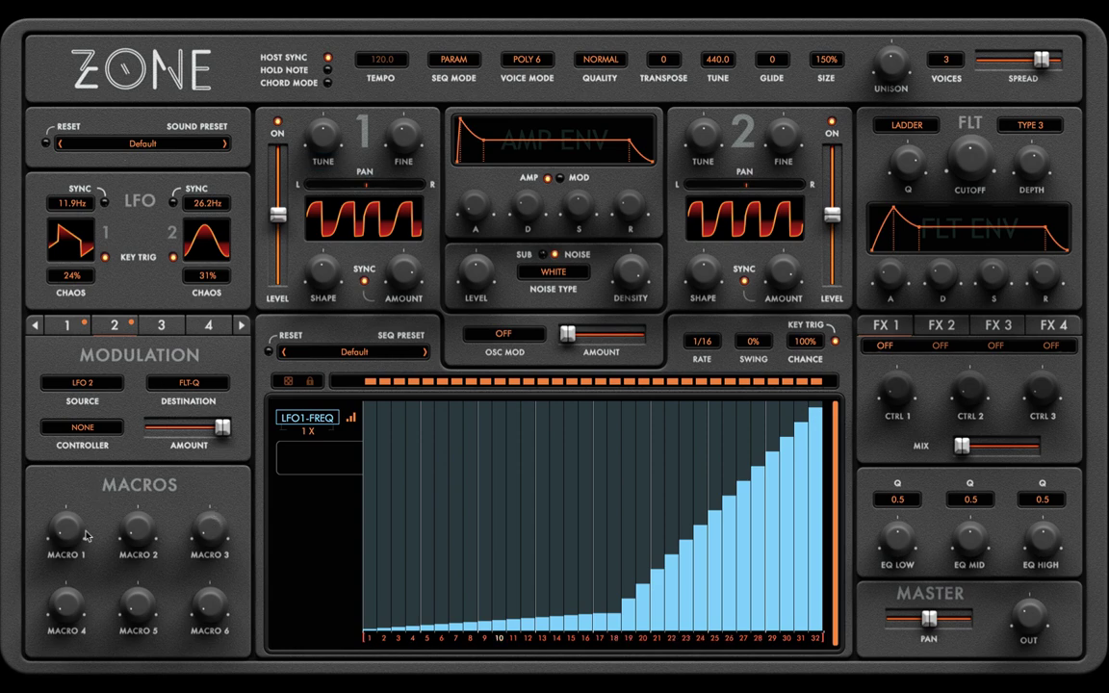
left_click(350, 419)
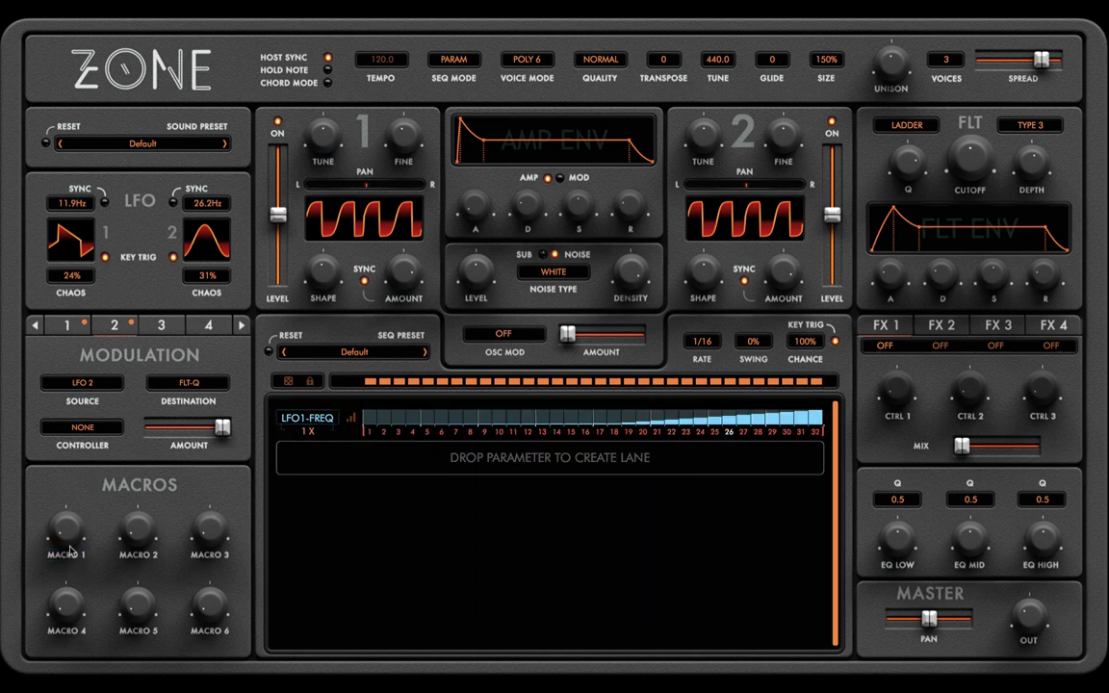
Set FX 1 to REV MEDIUM and attach oscillator 1's tune and the FX 1 mix to Macro 1.
left_click_drag(322, 160, 73, 530)
left_click(888, 347)
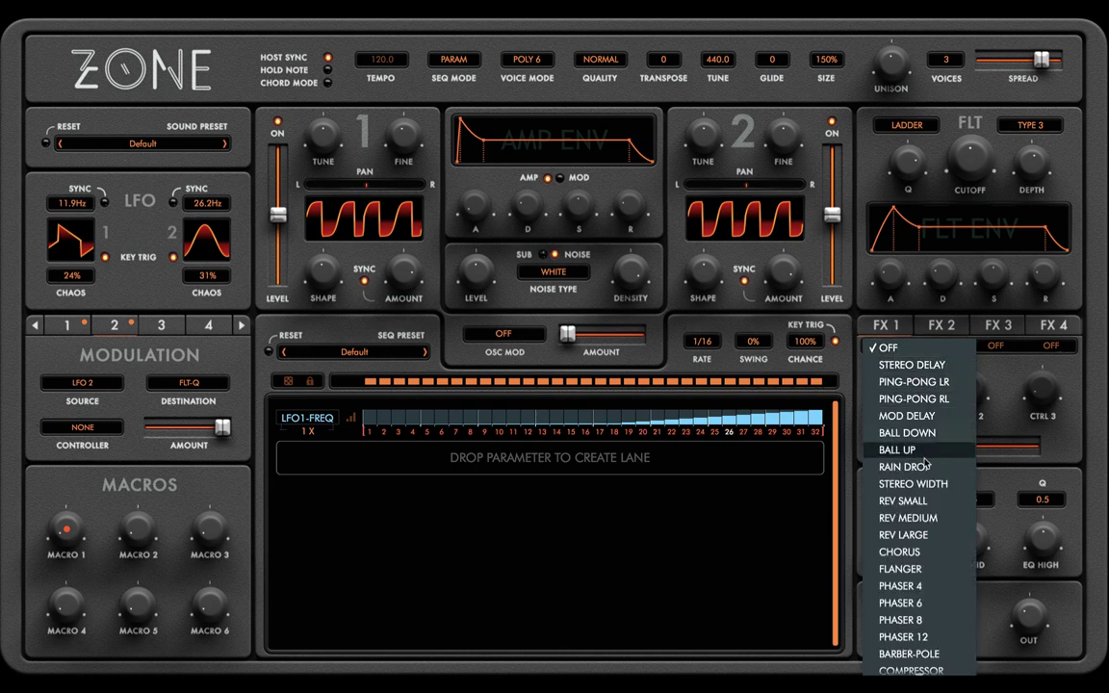
left_click(910, 518)
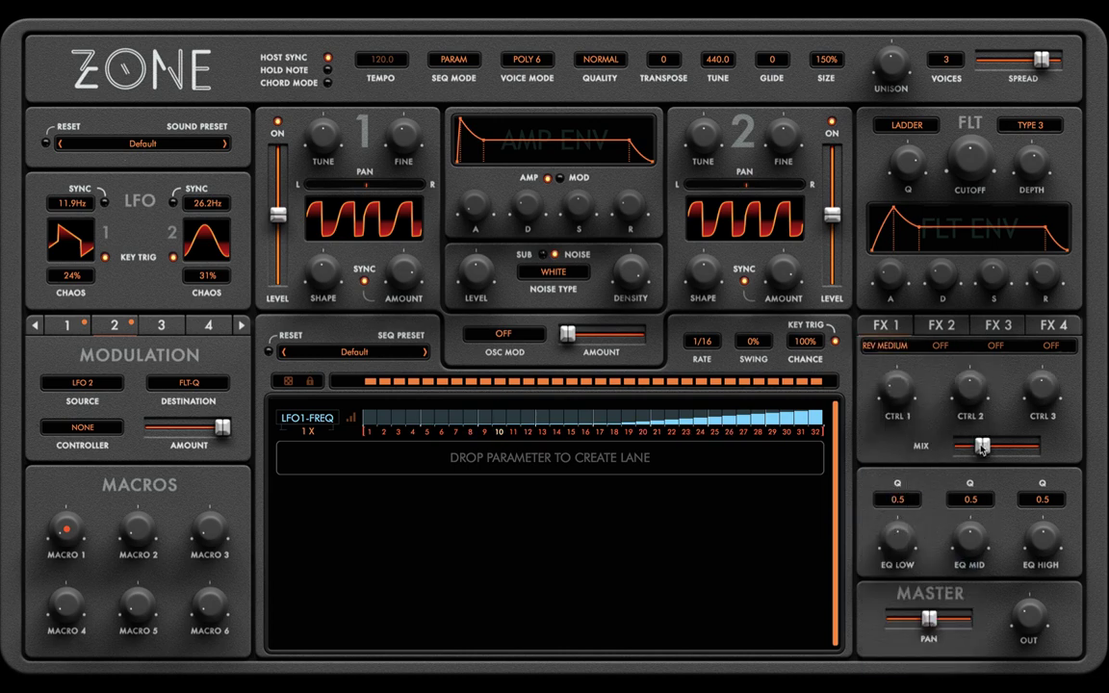
left_click_drag(981, 447, 66, 529)
Set modulation slot 3 to route LFO 2 to the NOISE-LVL destination.
left_click(157, 326)
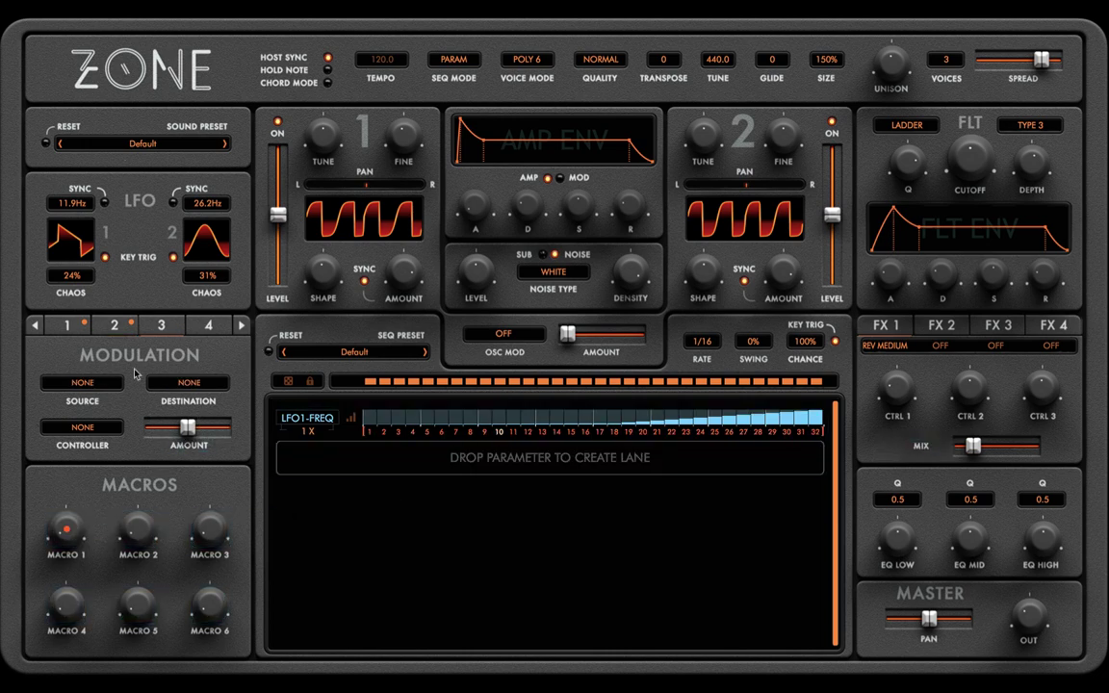
left_click(87, 382)
left_click(77, 428)
left_click(192, 383)
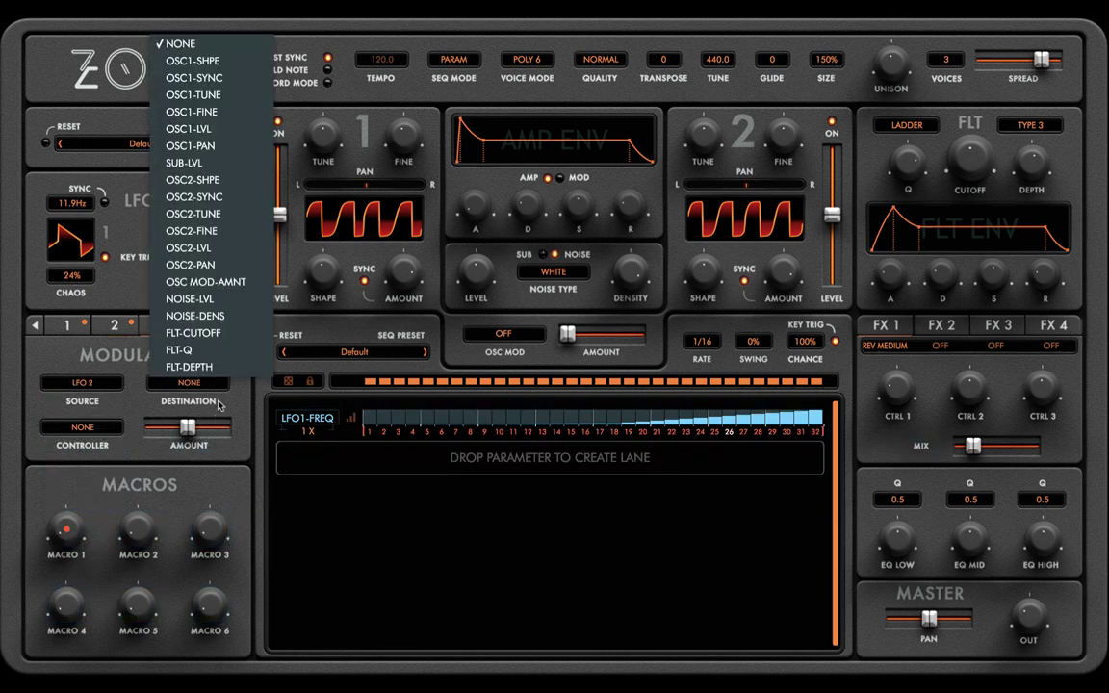
left_click(220, 301)
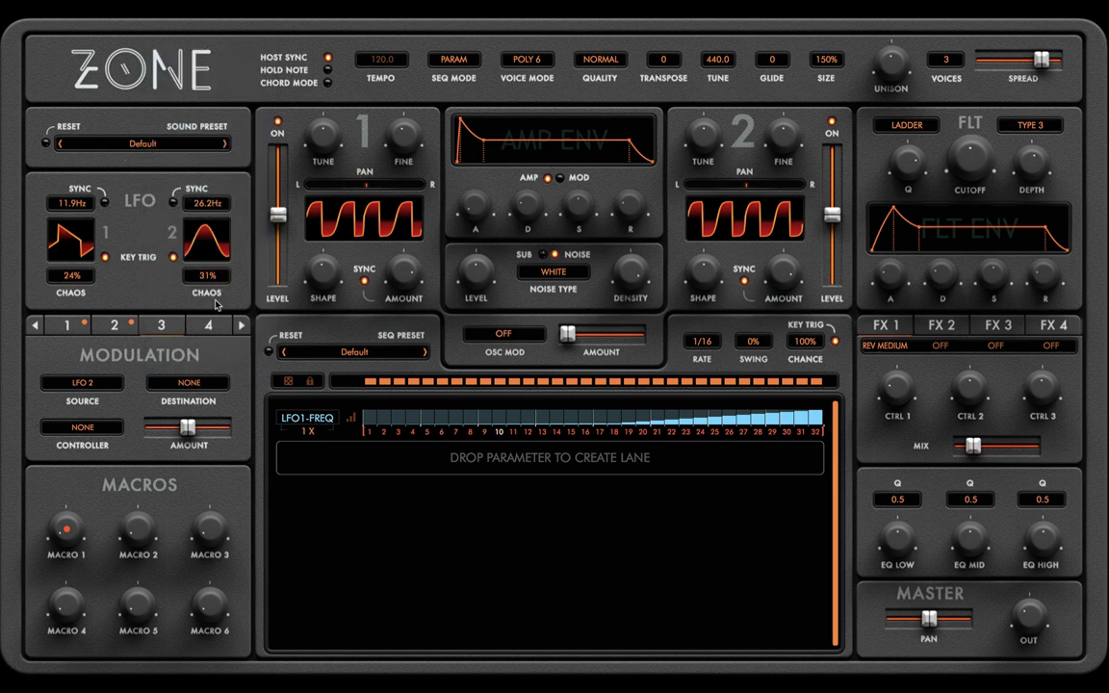
Examine the attach and detach parameter options of Macro 1.
right_click(70, 479)
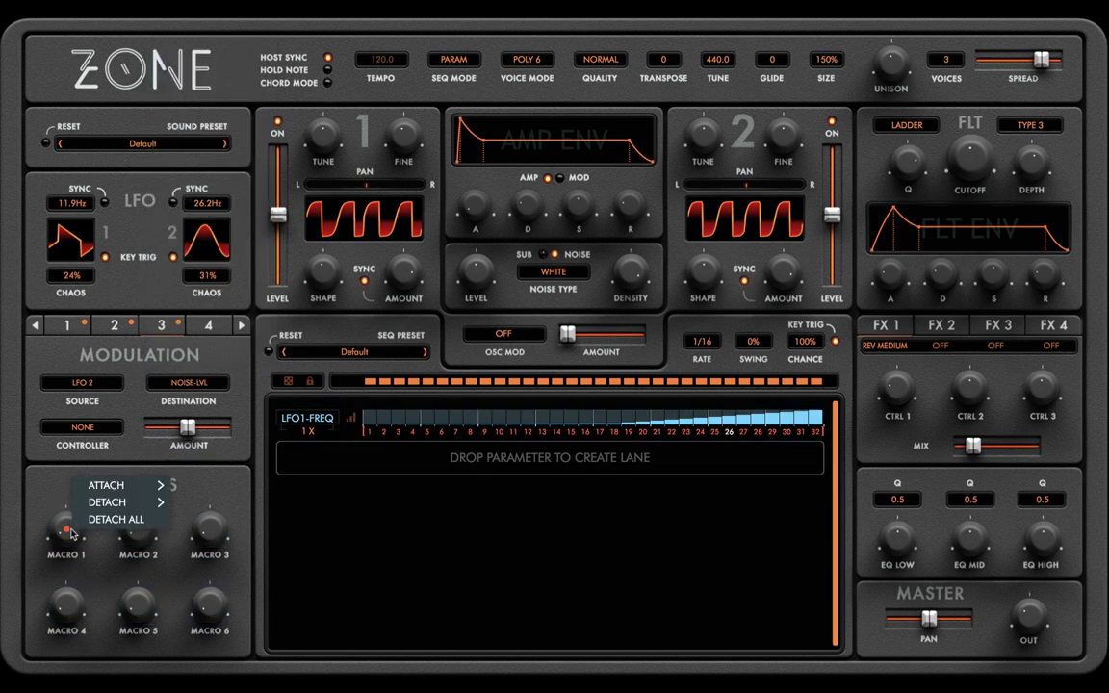
mouse_move(119, 494)
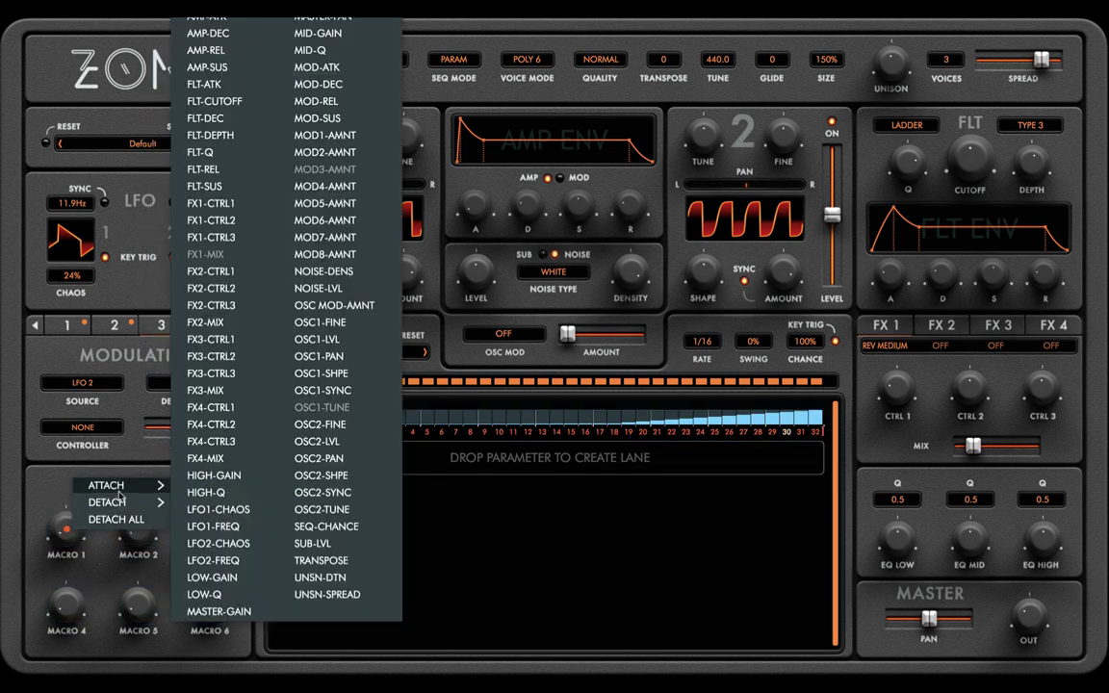
left_click(249, 477)
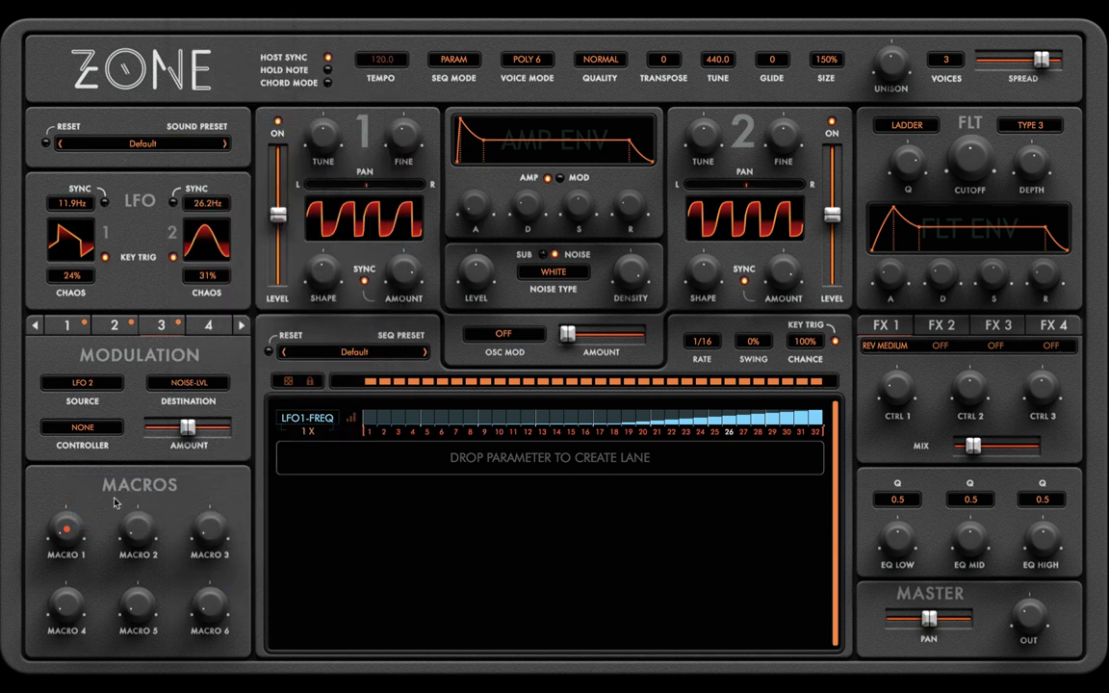
right_click(67, 470)
mouse_move(122, 500)
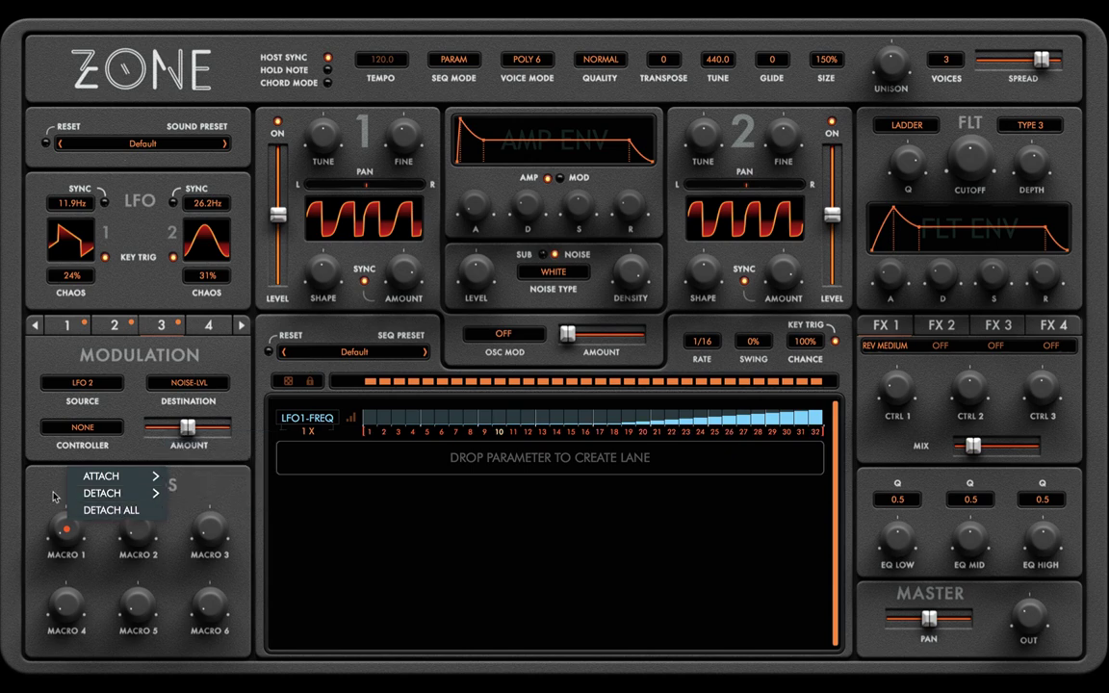
left_click(48, 445)
Create a MACRO1 sequencer lane with a rising 32-step ramp and set its speed multiplier to 3/4 X, auditioning with note hold.
left_click_drag(57, 502, 353, 456)
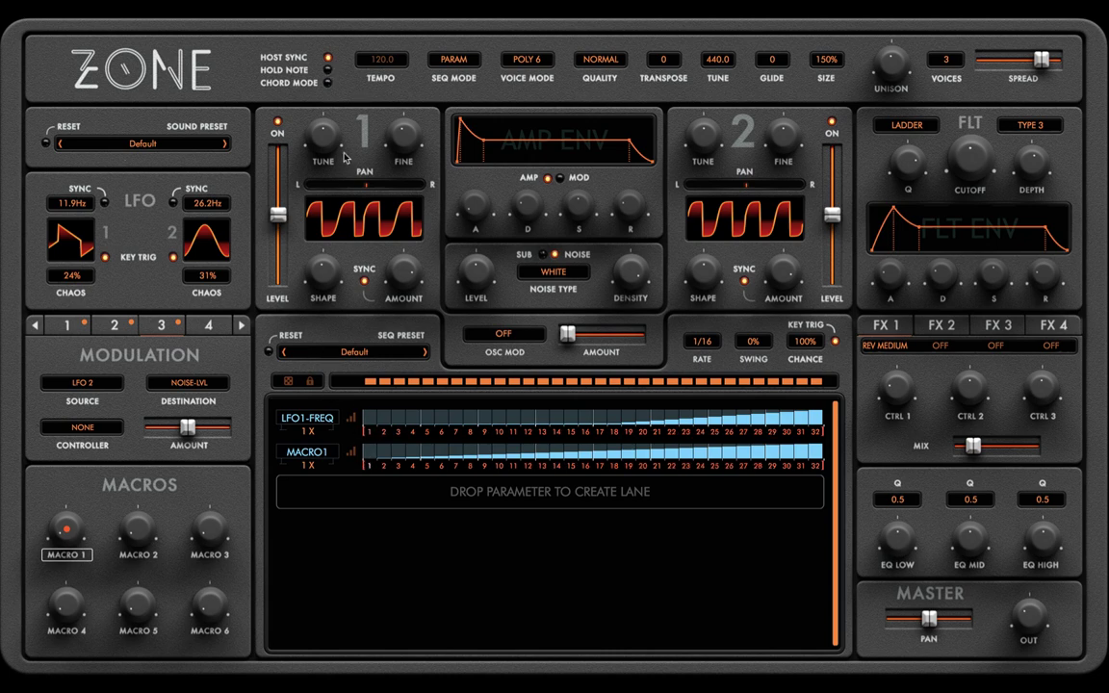
left_click(328, 71)
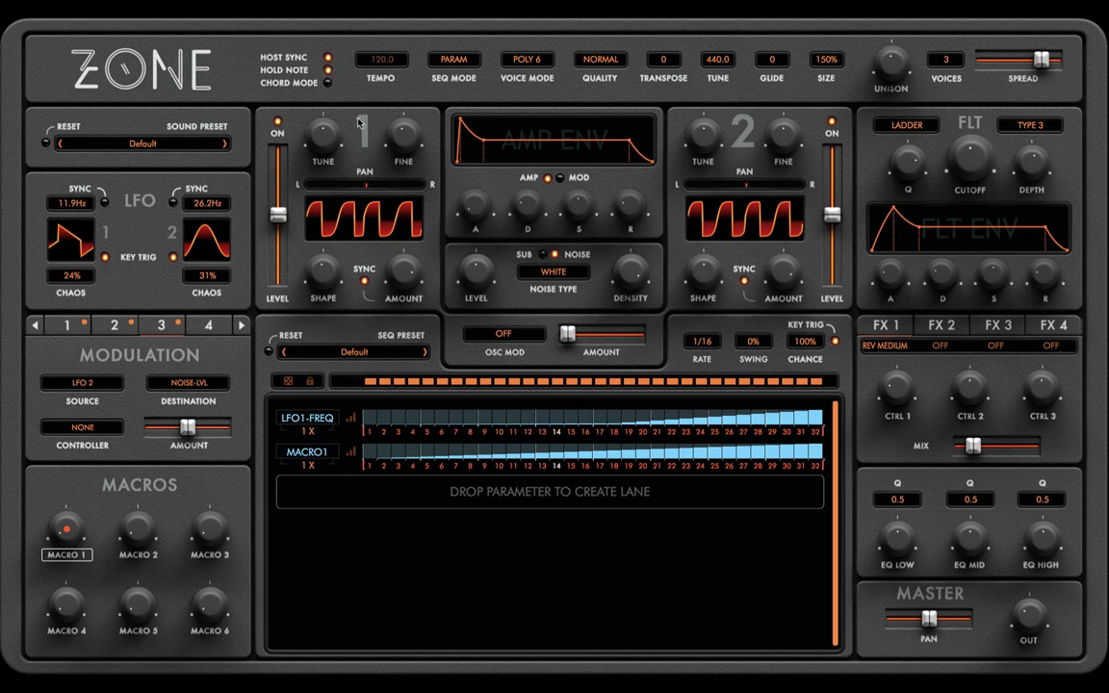
left_click(305, 466)
left_click(300, 470)
mouse_move(311, 464)
left_mouse_down()
mouse_move(321, 425)
mouse_move(309, 331)
mouse_move(291, 408)
mouse_move(320, 482)
left_mouse_up()
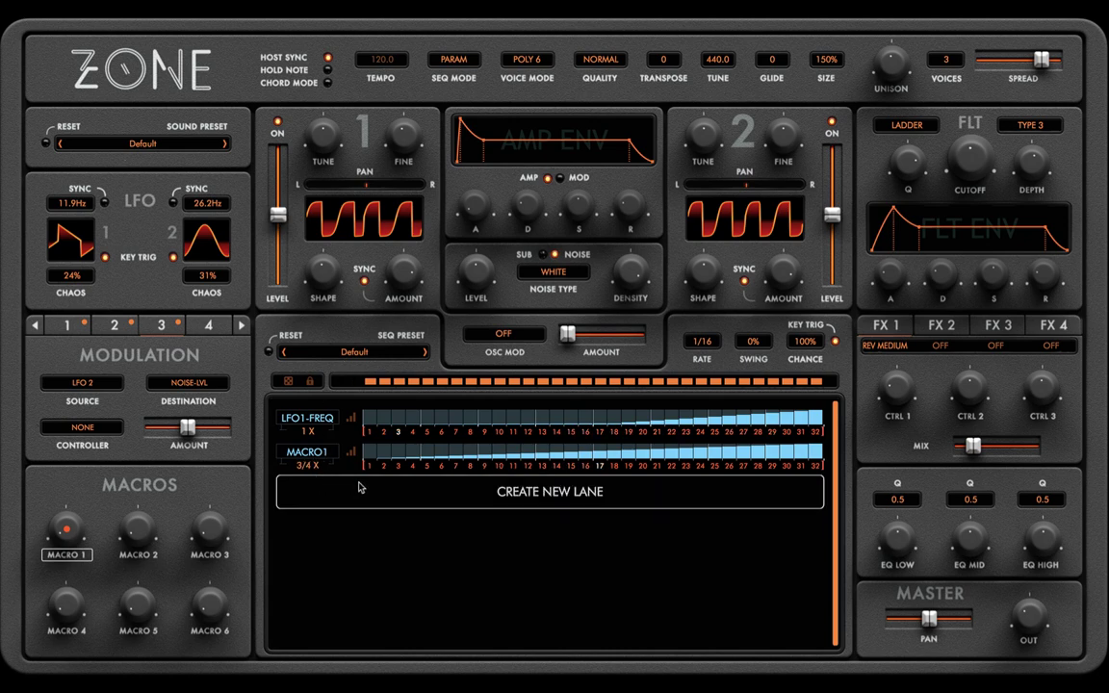
Try faster sequencer rates up to 1/64, audition with note hold, and set the rate to 1/24.
left_click(714, 343)
left_click(717, 339)
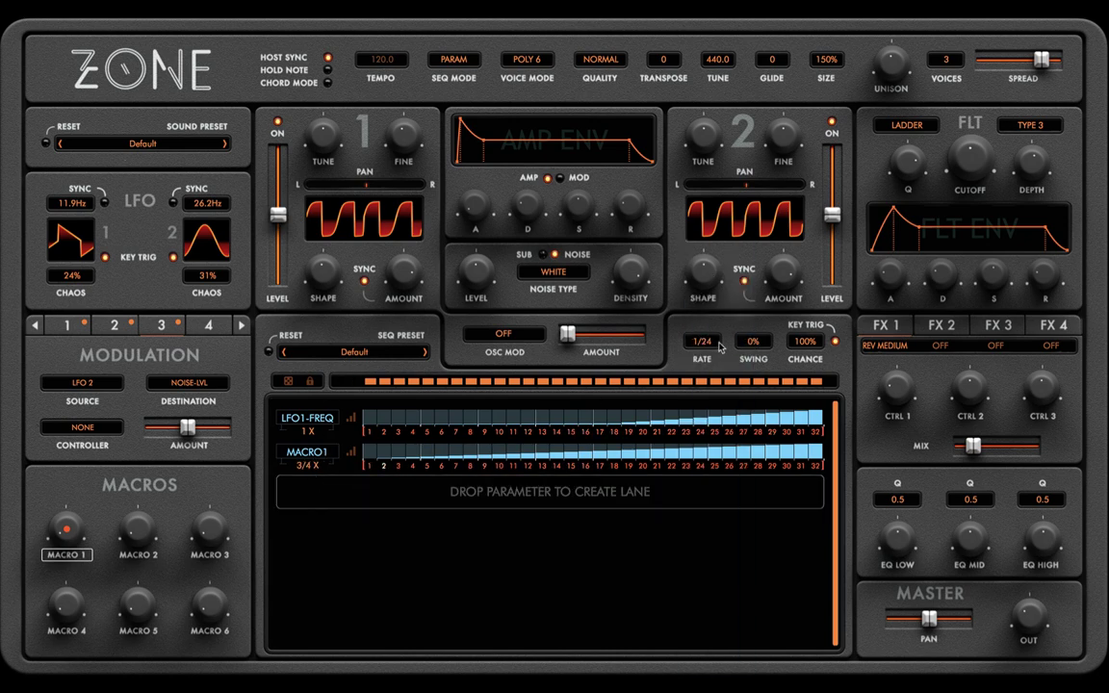
left_click(718, 337)
left_click(720, 333)
left_click(714, 339)
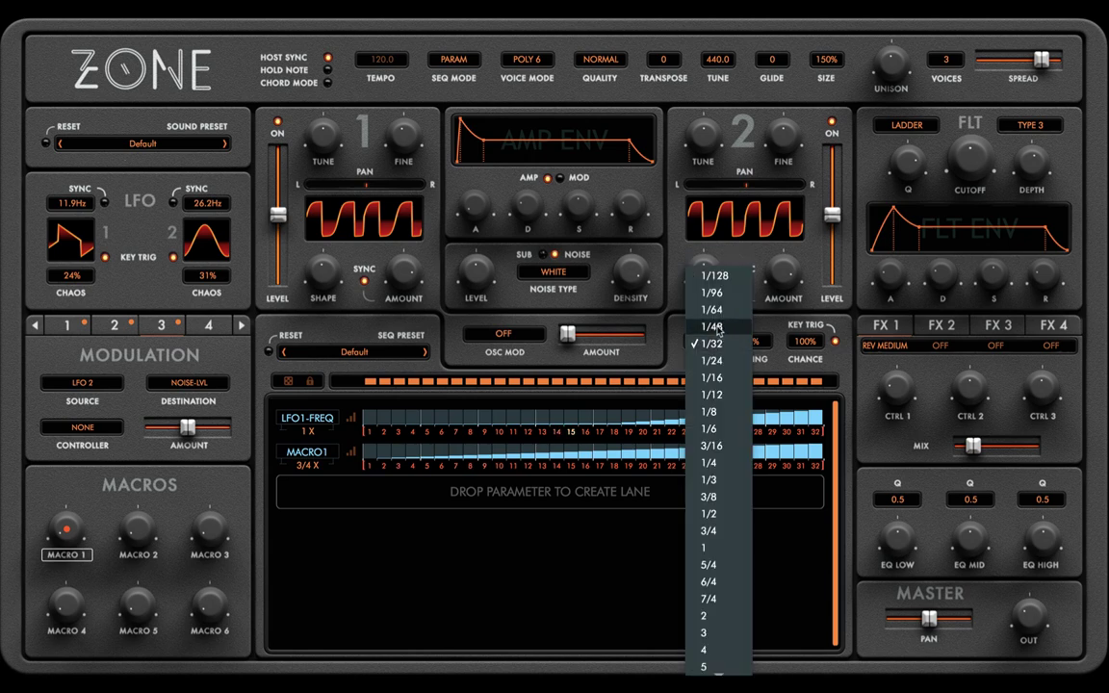
left_click(707, 347)
left_click(707, 344)
left_click(707, 326)
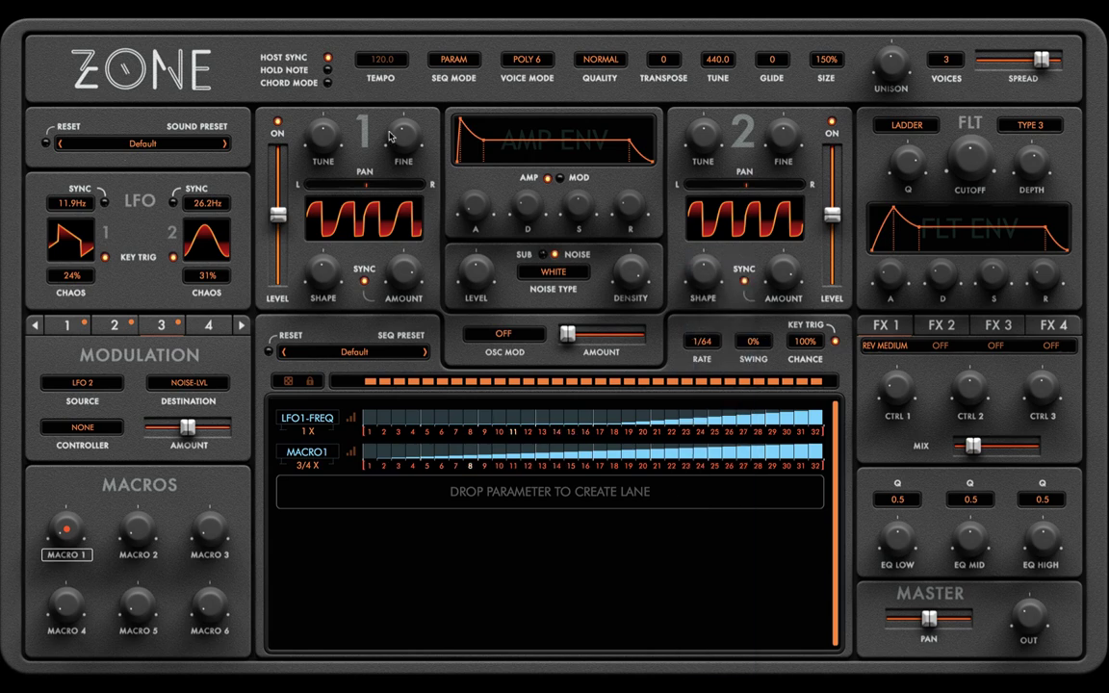
left_click(327, 72)
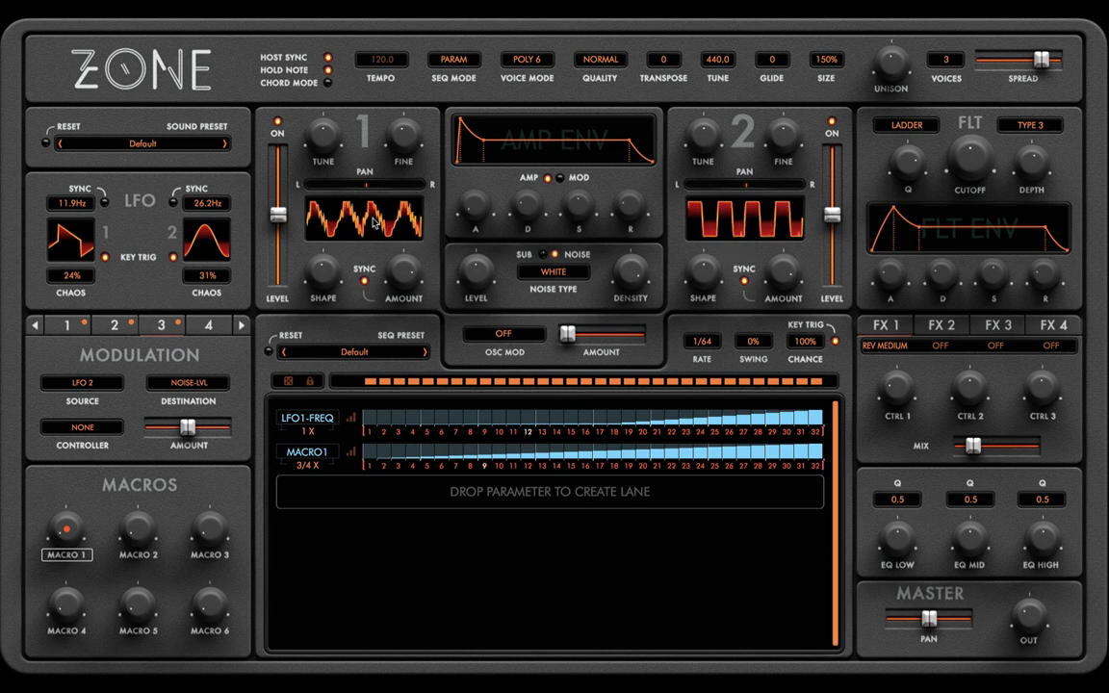
left_click_drag(707, 341, 704, 358)
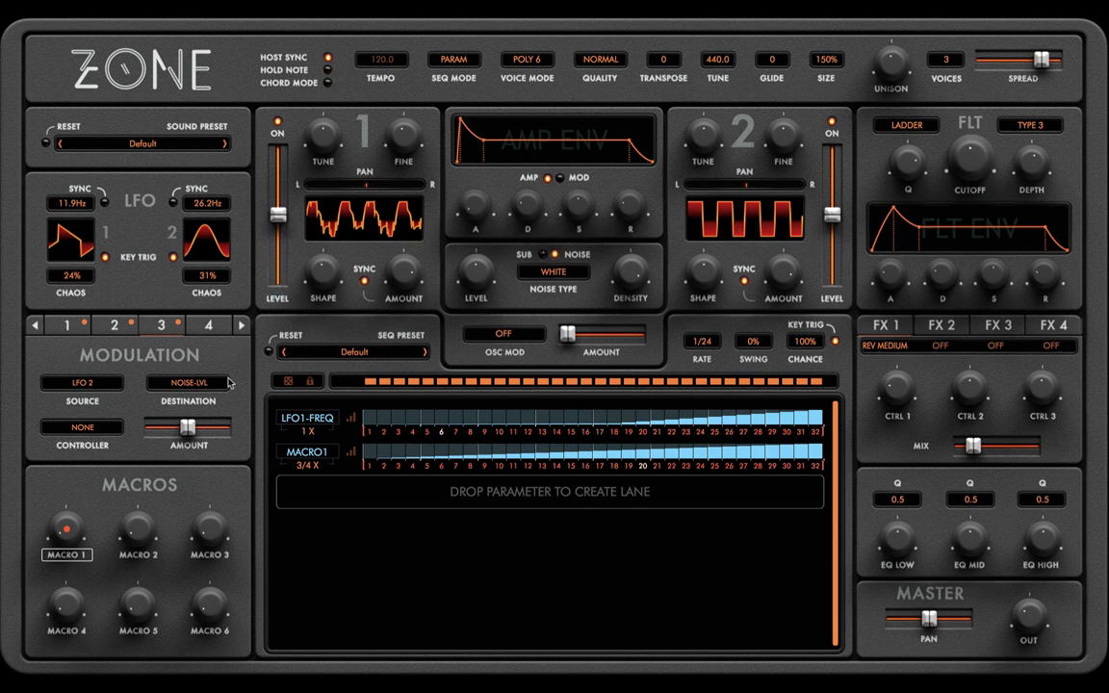
Examine the list of parameters that can be attached to Macro 2.
right_click(138, 535)
mouse_move(159, 490)
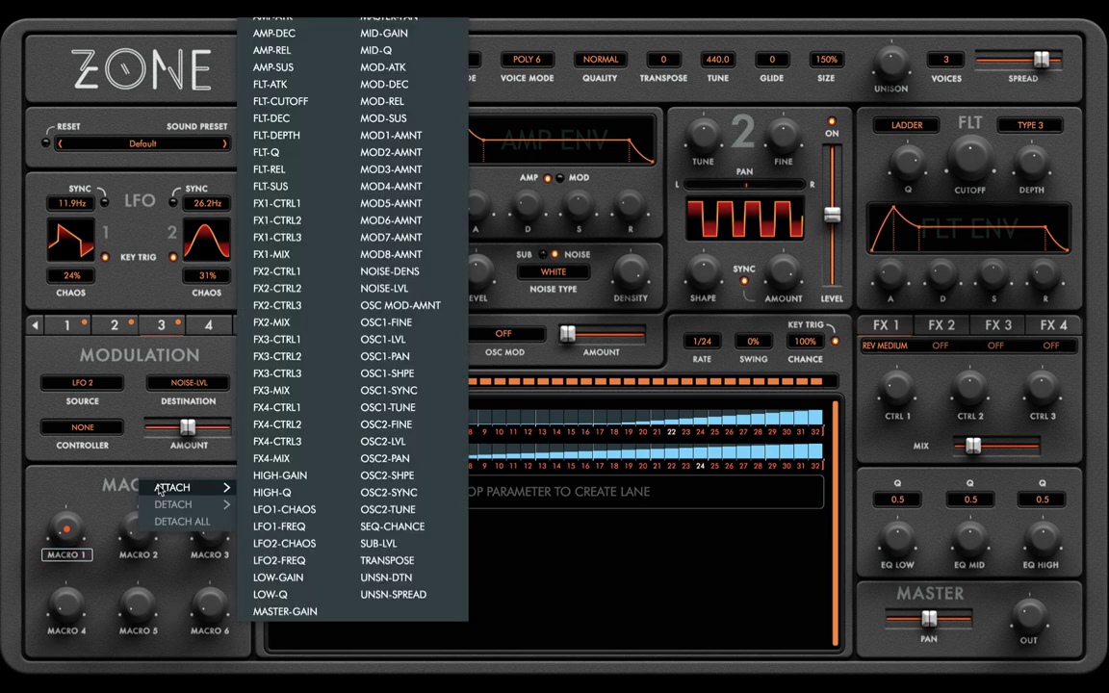
left_click(112, 488)
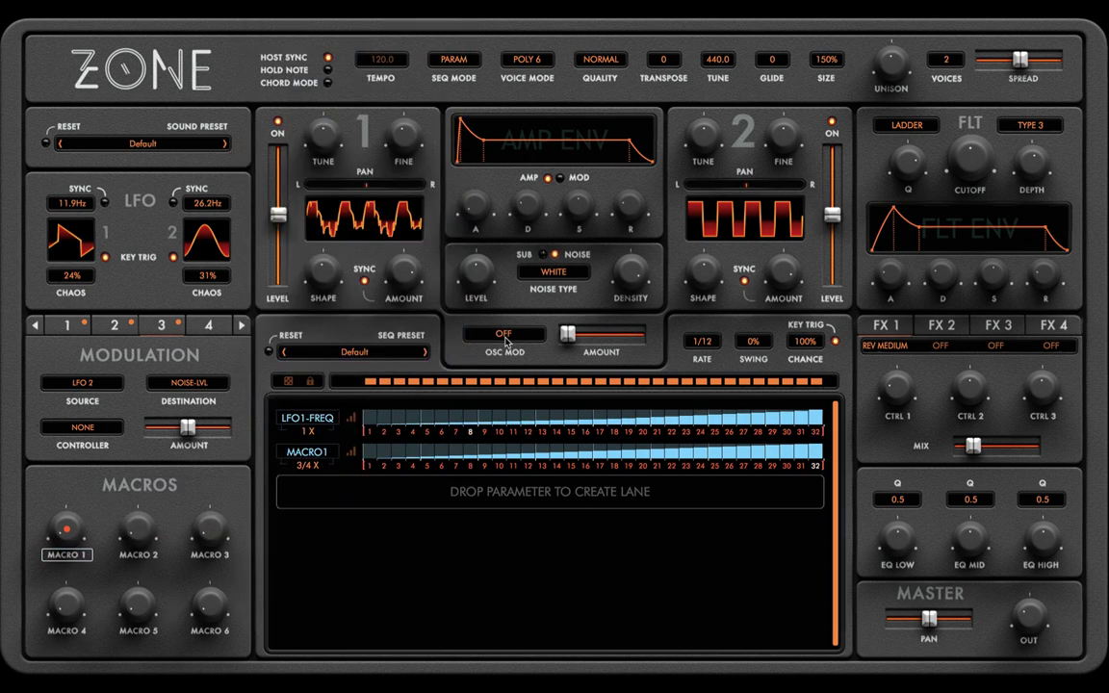